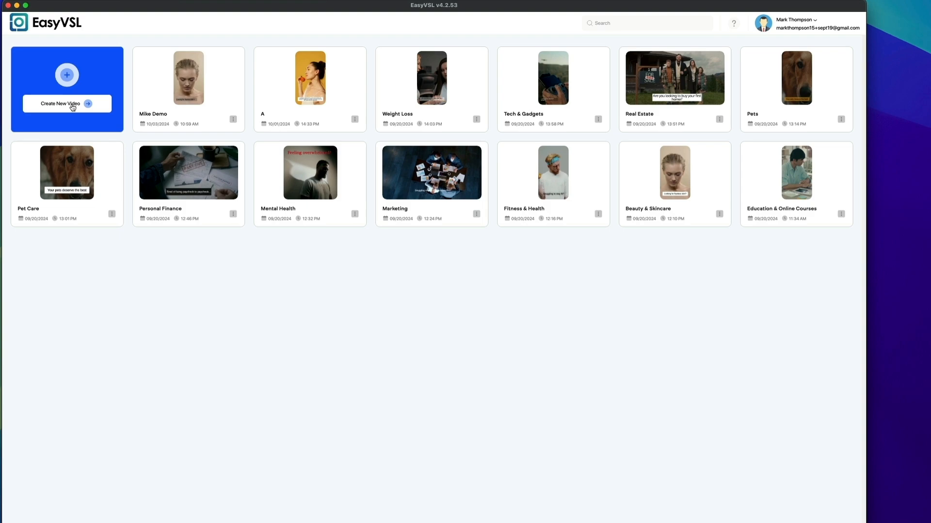
- Create a new video named "Live Action"
click(72, 106)
text(Liv)
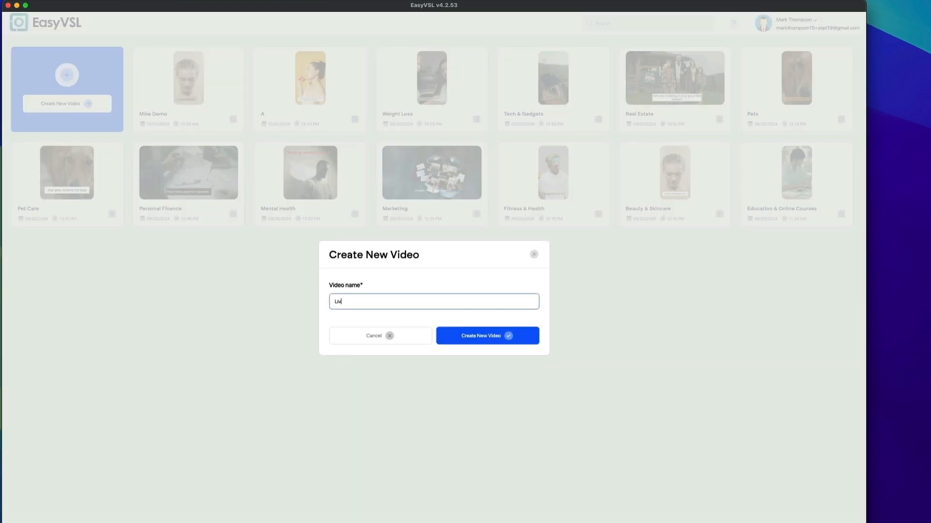
text(e Action)
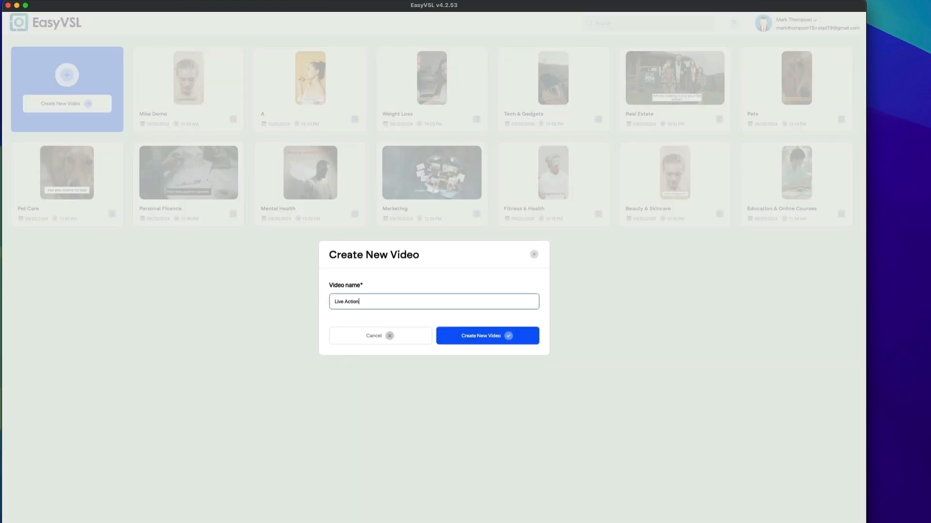
click(482, 336)
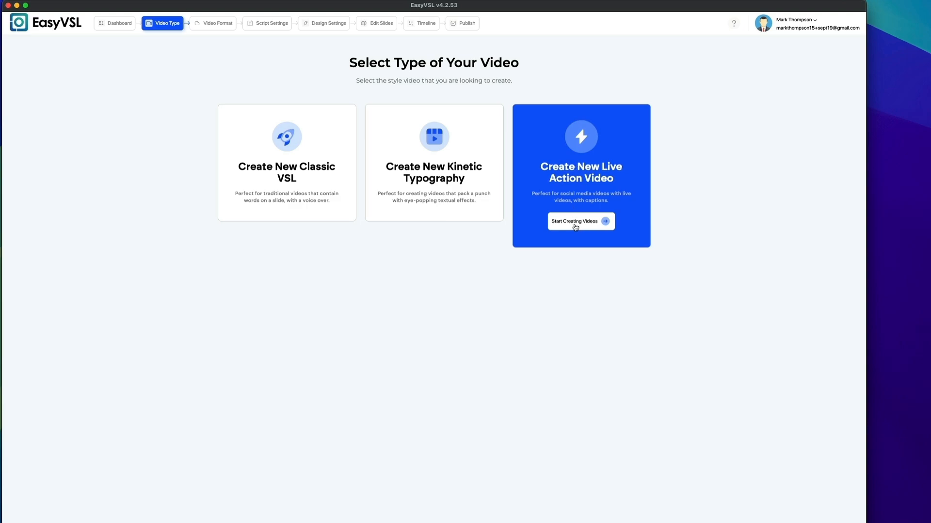
- Set the video up as a Live Action Video in 9:16 Story format with the script started from scratch
click(575, 227)
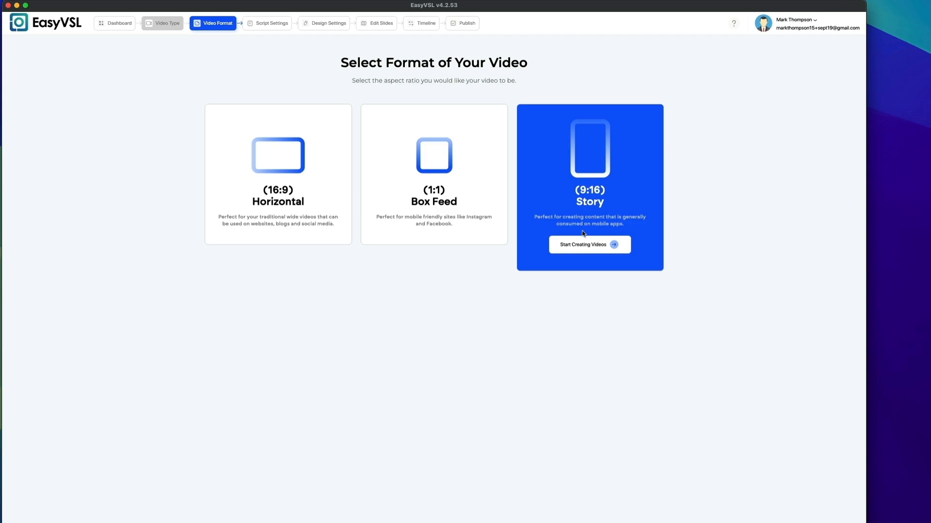
click(584, 246)
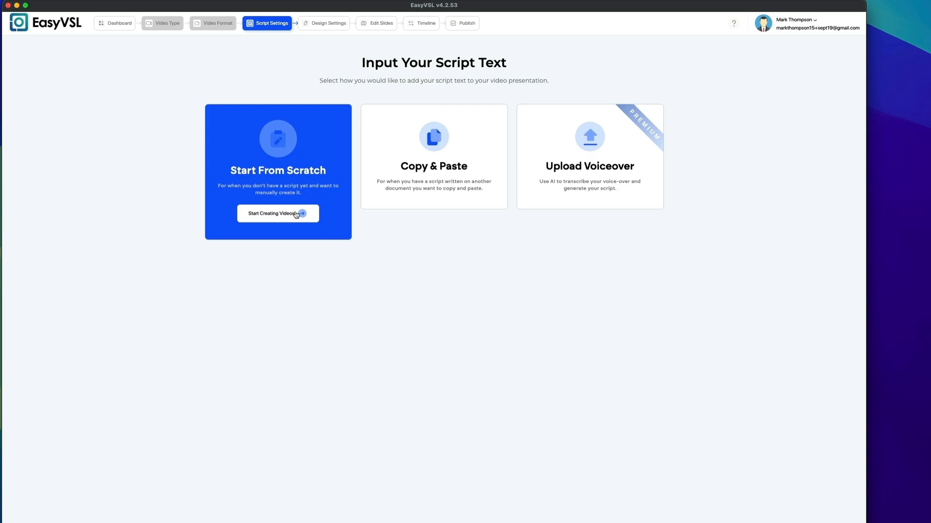
click(297, 215)
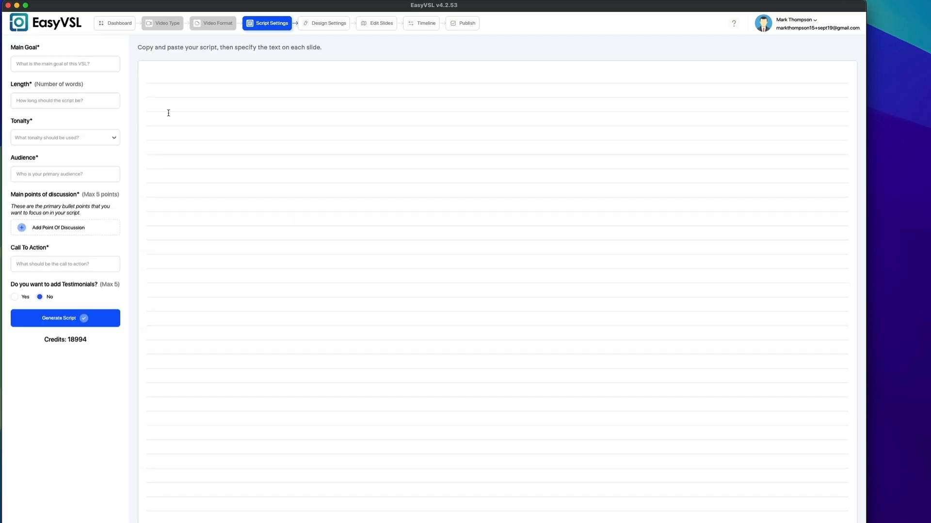
text(asdfasd)
key(BackSpace)
key(BackSpace)
key(BackSpace)
key(BackSpace)
key(BackSpace)
key(BackSpace)
key(BackSpace)
text(sadfas)
key(Return)
text(asdfas)
key(cmd+a)
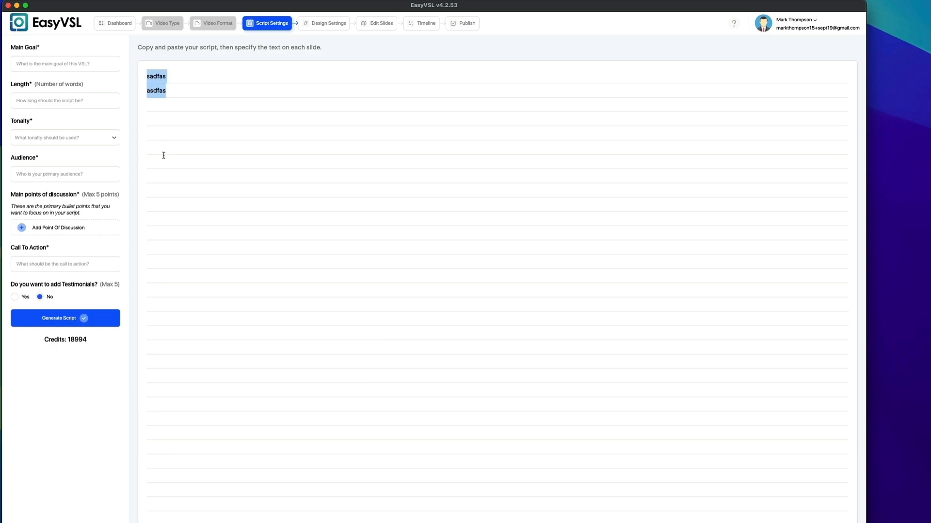
key(BackSpace)
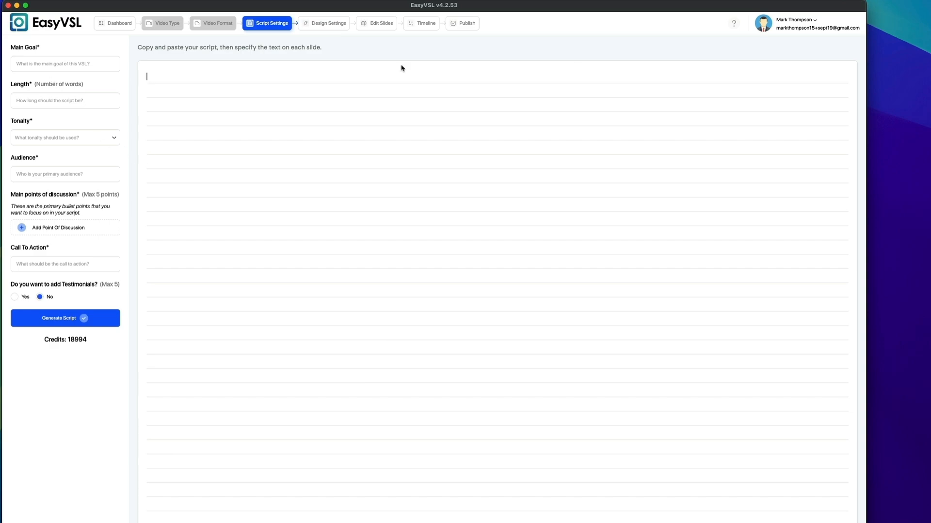
- Paste the copied main goal beginning "To encourage viewers to purchase a weight" into the script's Main Goal
key(super+Tab)
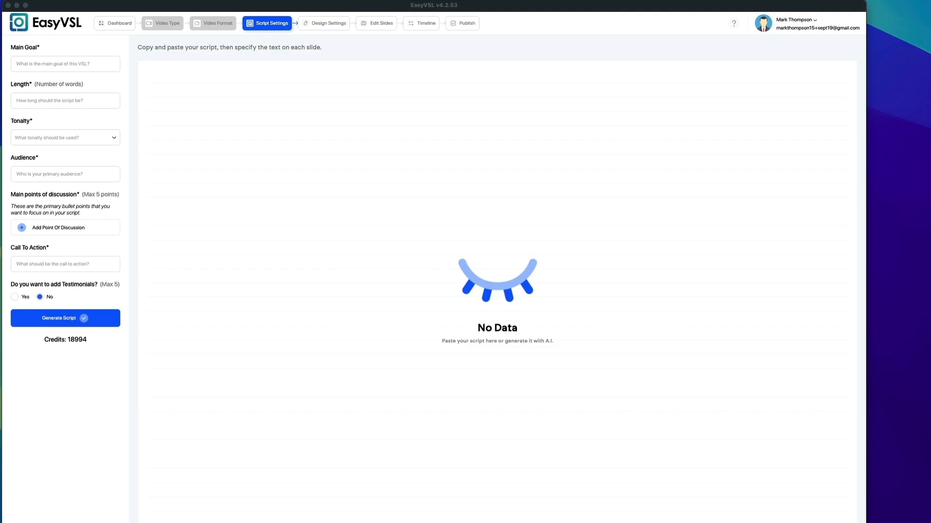
click(55, 63)
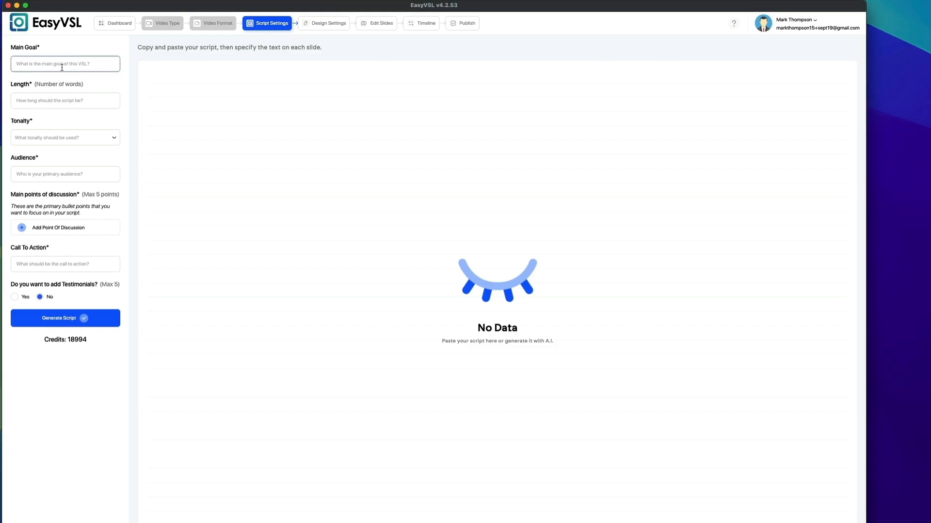
key(super+v)
mouse_move(41, 67)
mouse_down()
mouse_move(13, 65)
mouse_move(23, 67)
mouse_up()
click(27, 67)
- Set the script length to 800 words and select the Positive and Excited tonalities
key(super+Tab)
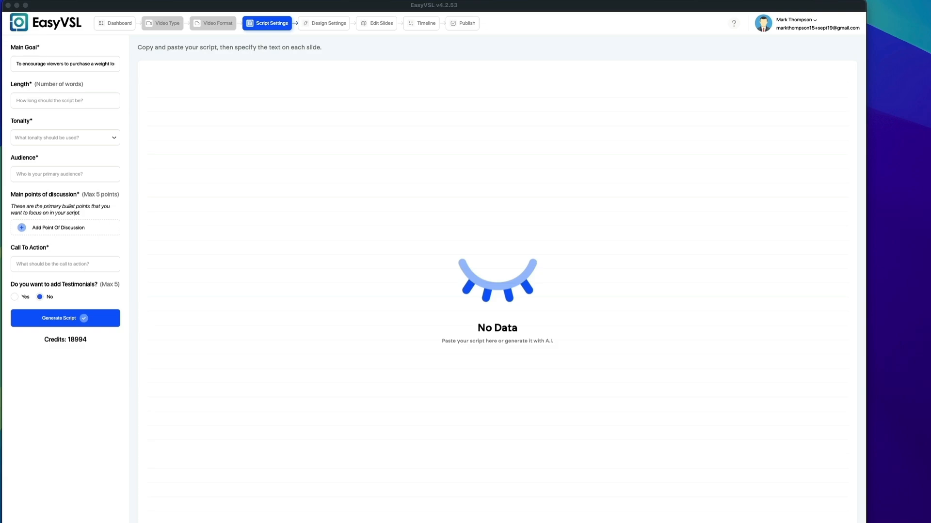
click(45, 102)
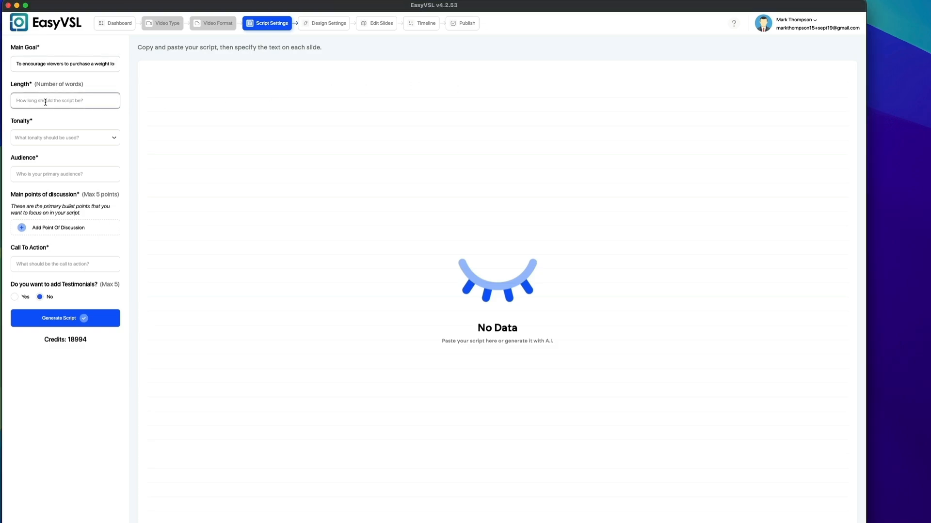
text(800)
click(51, 137)
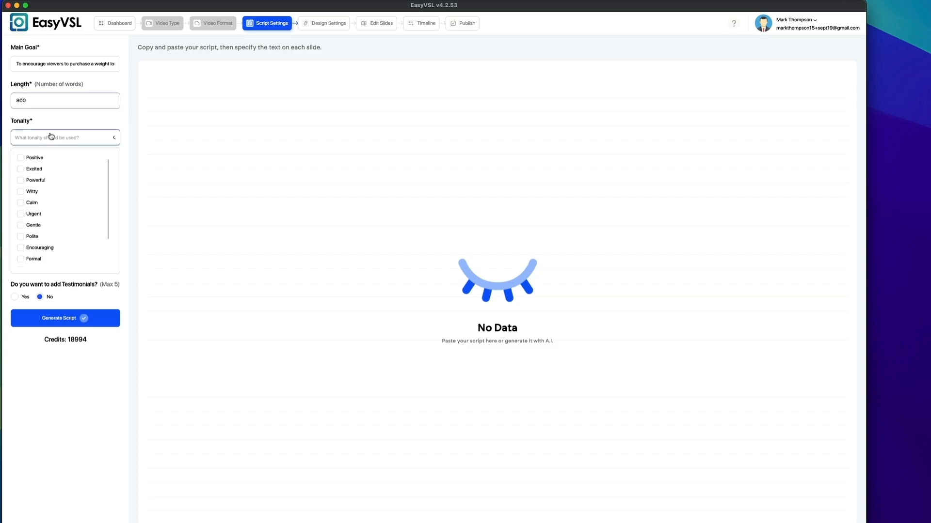
click(21, 159)
click(22, 171)
click(71, 128)
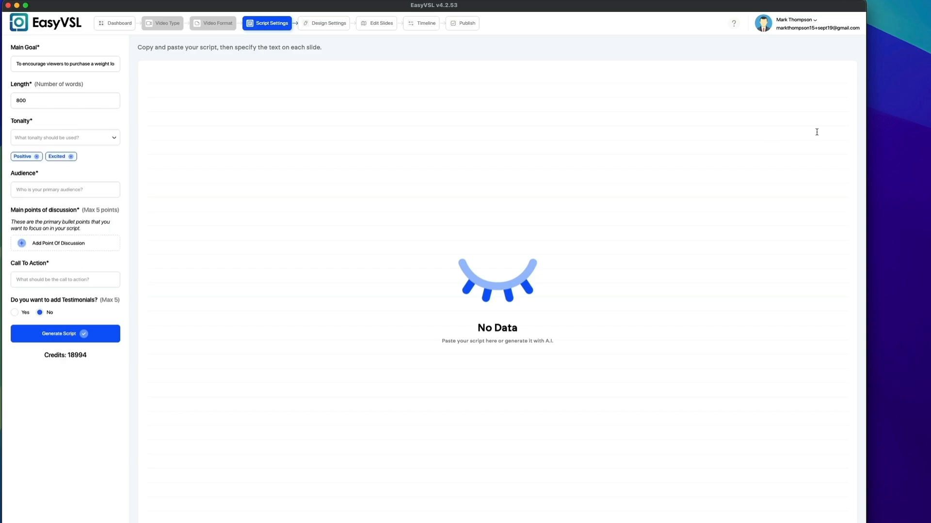
- Set the script's audience to "Men and women ages 25-45"
click(43, 191)
text(Men and women)
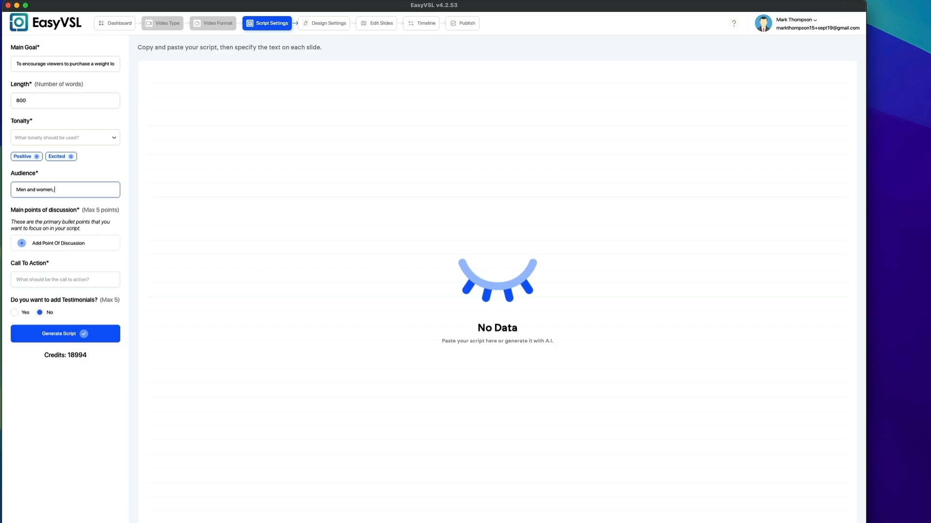
text( ages 25-45)
- Add the copied text beginning "The struggles of traditional weight loss" as the first point of discussion
click(927, 89)
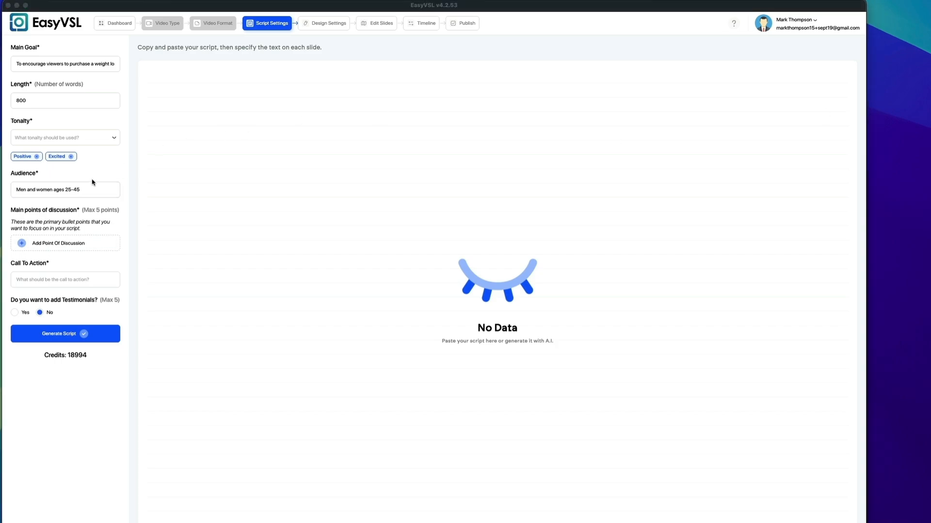
click(65, 240)
click(65, 242)
click(64, 261)
key(super+v)
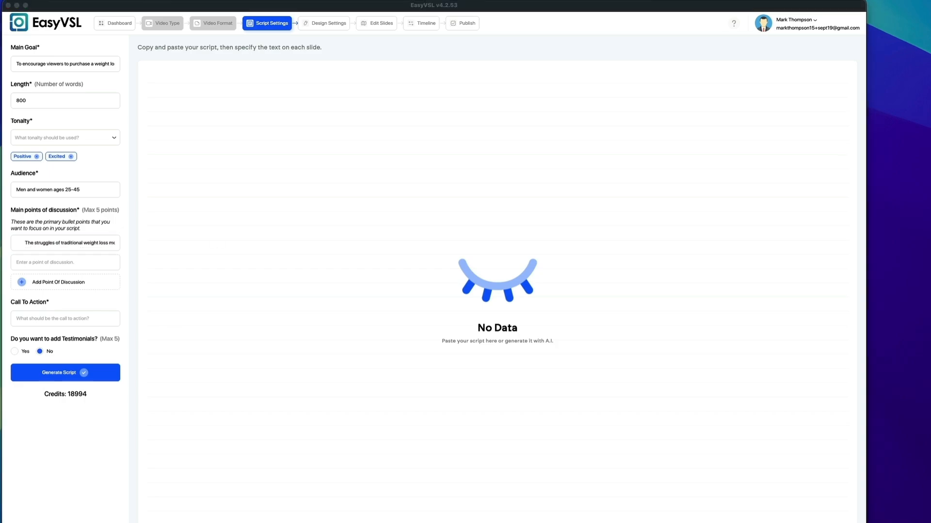
- Enter "Introduction to the scientifically-backed weight loss program" as the second discussion point and remove the leading spaces from the first
click(85, 259)
click(85, 260)
text(Introduction to the scientifically-backed weight loss program)
click(74, 282)
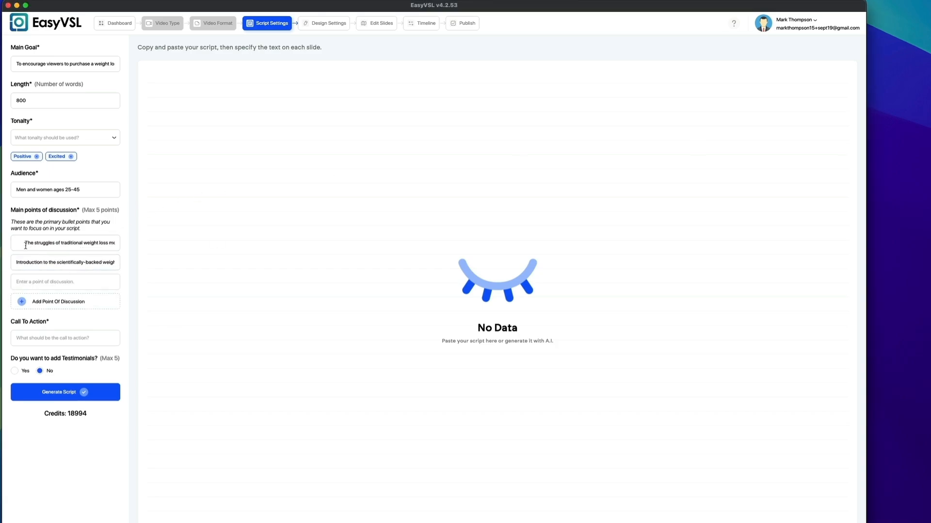
click(26, 245)
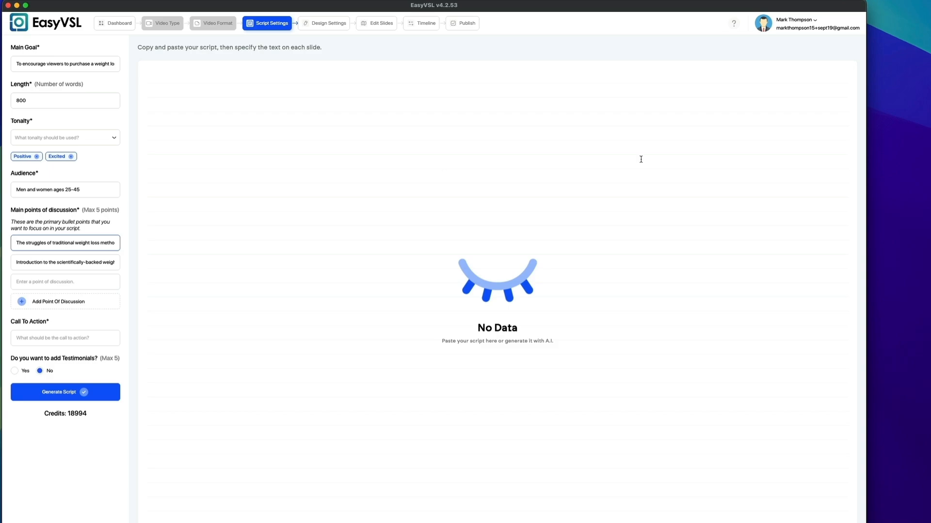
- Enter "How this program delivers rapid and sustainable results" as the third point of discussion
key(super+Tab)
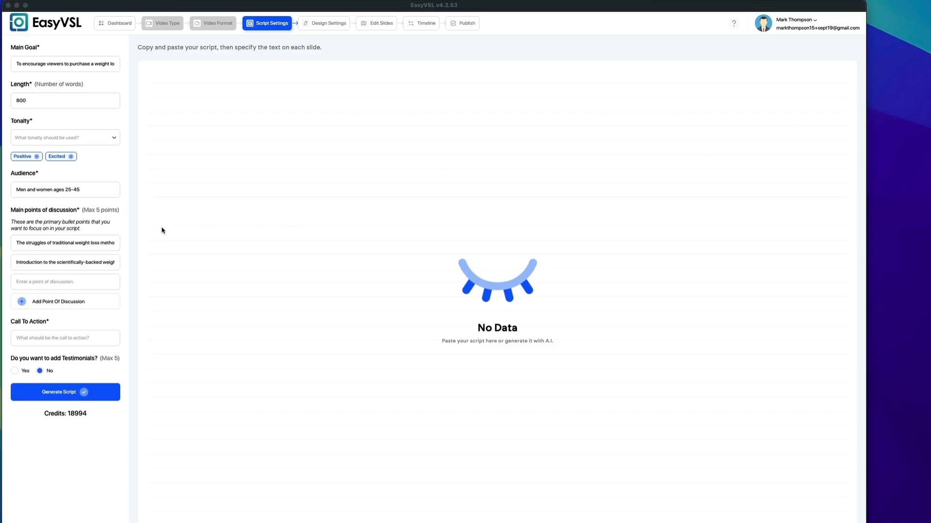
click(55, 282)
text(H)
text(ow this program delivers rapid and sustainable results)
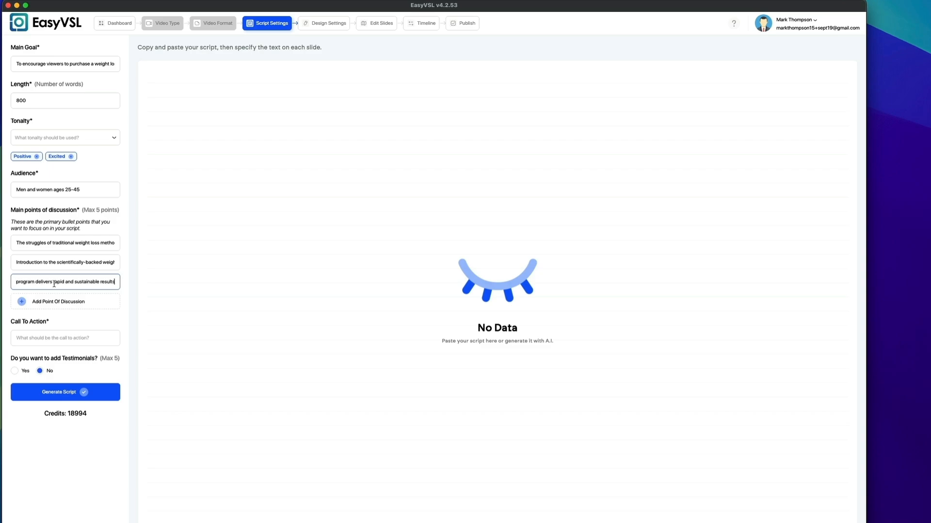
- Add discussion points "Easy-to-follow meal plans and exercise routines" and "Success stories from real people who achieved lasting results"
click(48, 300)
key(super+Tab)
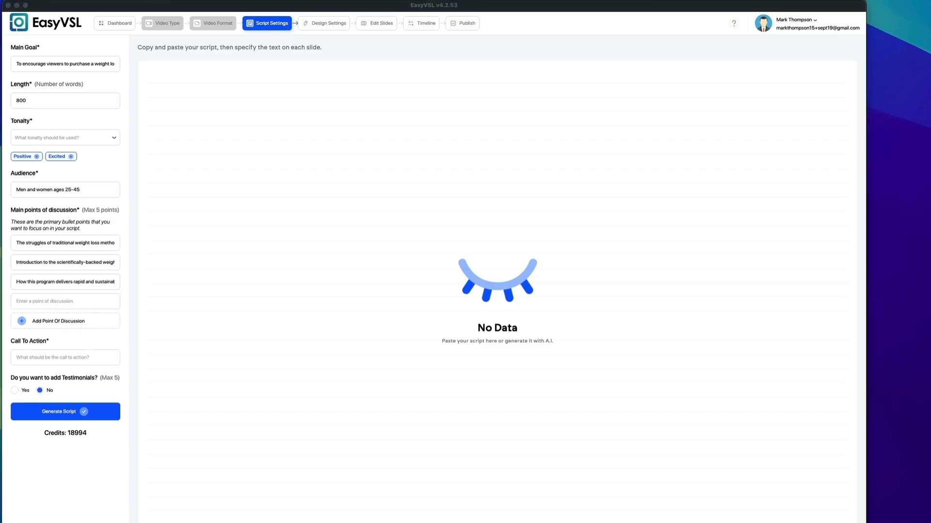
key(super+Tab)
text(Easy-to-follow meal plans and exercise routines)
key(super+Tab)
click(56, 321)
key(super+v)
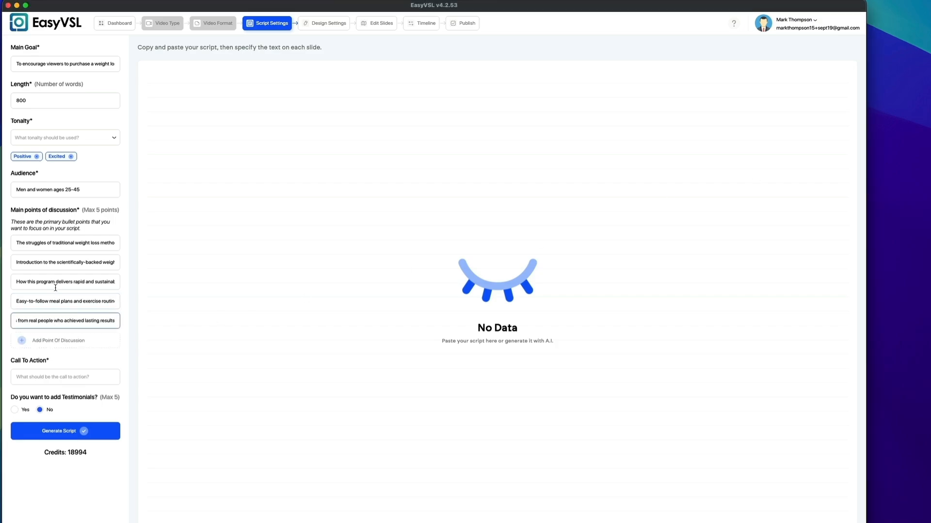
click(14, 281)
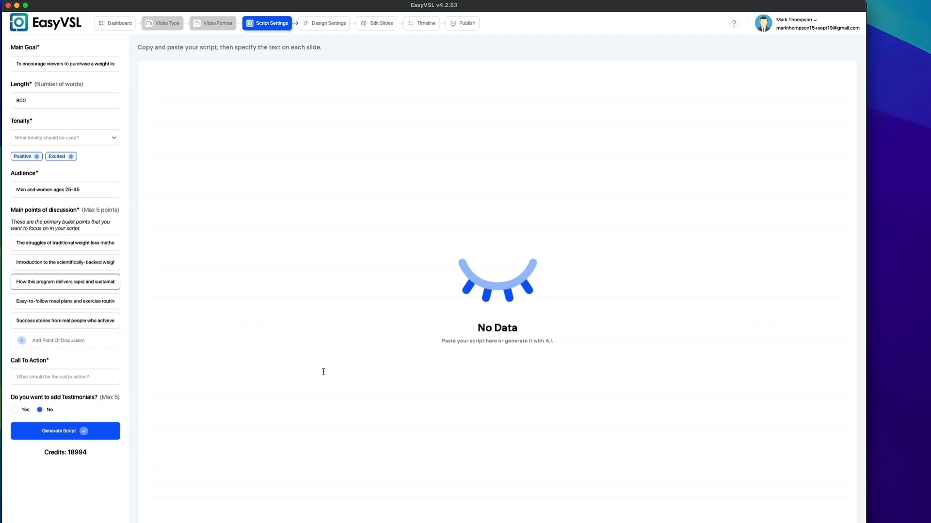
- Paste the copied call to action, from "Click the button below to start your weight" to "transform your body in just 30 days."
key(super+Tab)
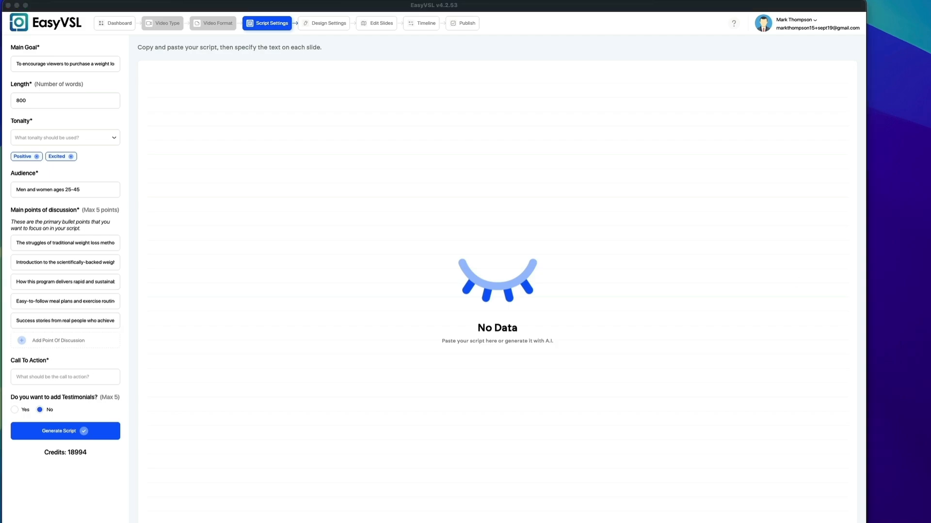
click(83, 376)
key(super+v)
drag(57, 377, 120, 378)
click(34, 379)
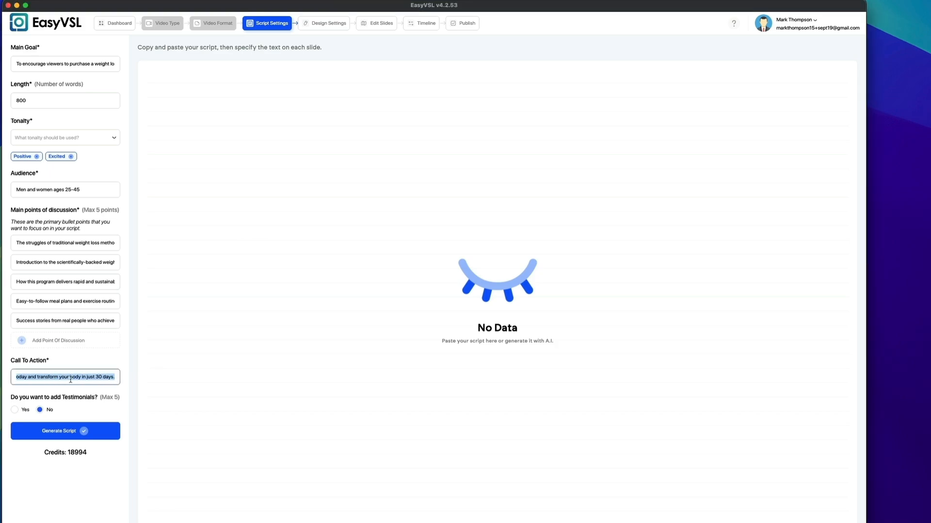
- Enable testimonials and paste the copied "I've tried every diet out there" quote as the first testimonial's text
key(super+Tab)
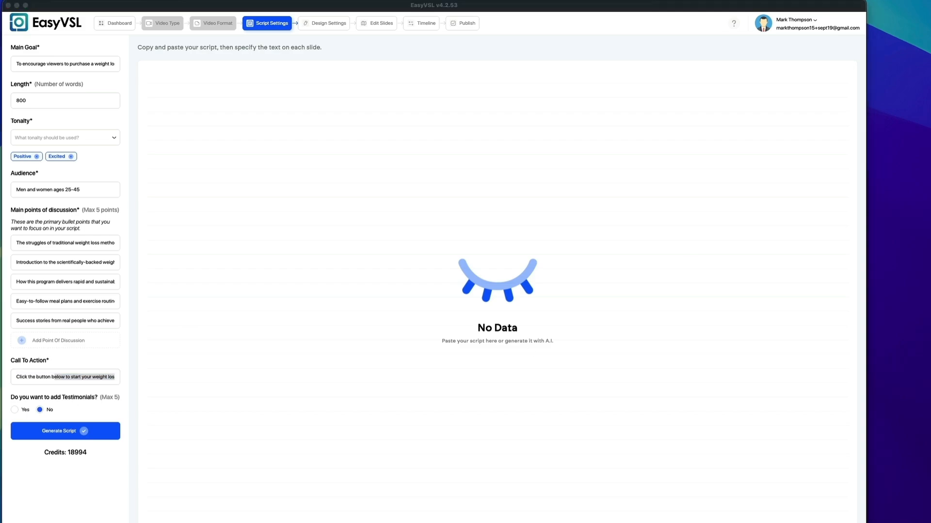
click(15, 410)
click(40, 432)
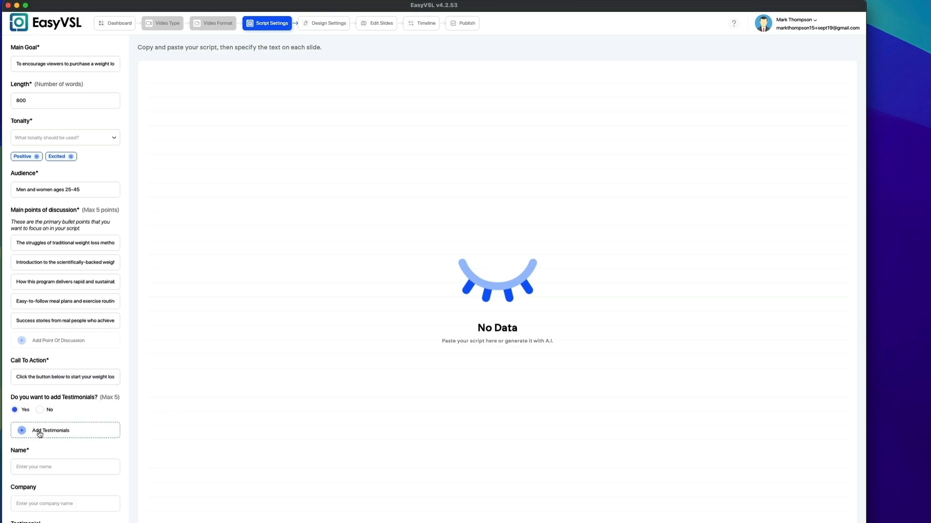
click(55, 522)
key(super+v)
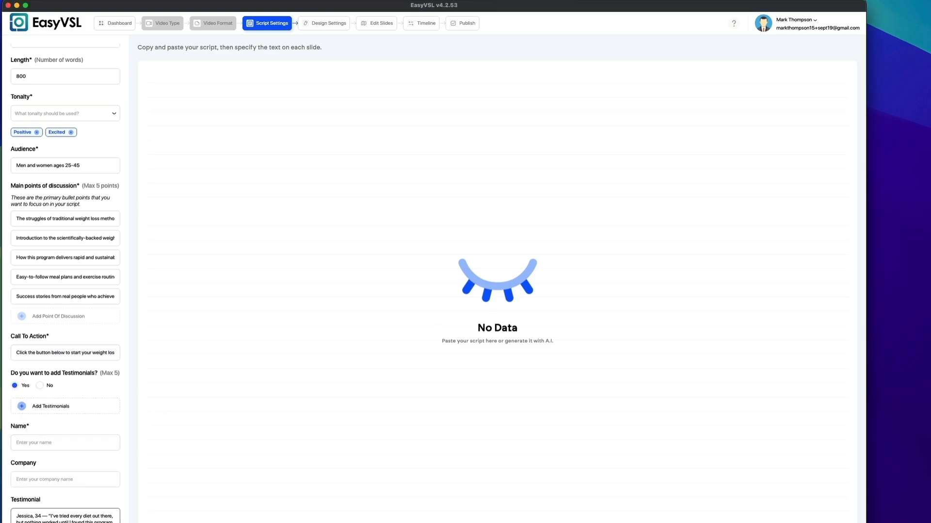
- Fill in the first testimonial's name, set Company to 34, and delete the name and age prefix from its text
click(38, 446)
text(Jessica)
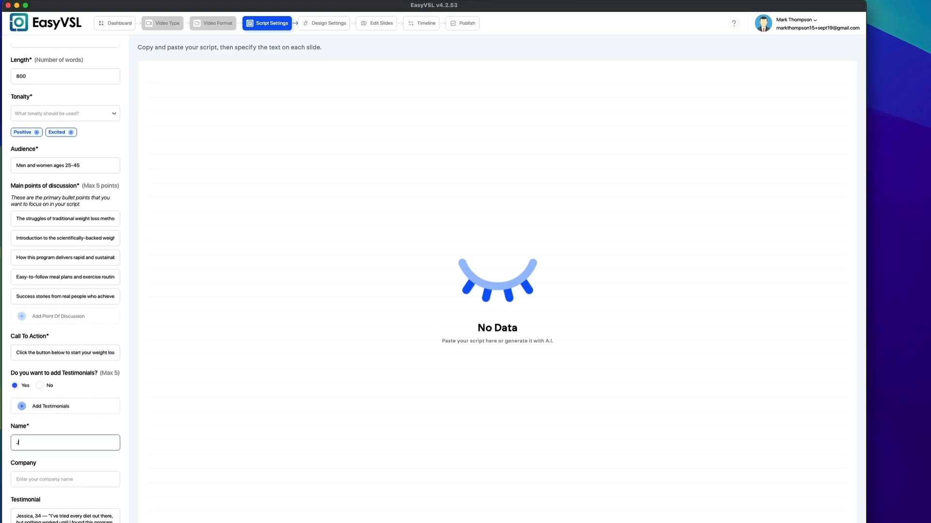
click(28, 476)
text(34)
drag(48, 518, 16, 517)
key(BackSpace)
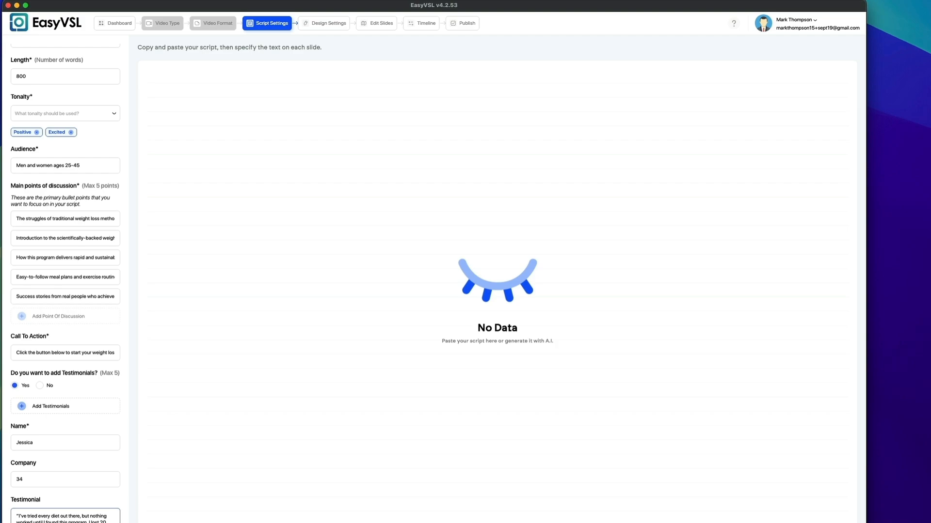
- Add a second testimonial and fill in the person's first name
key(super+Tab)
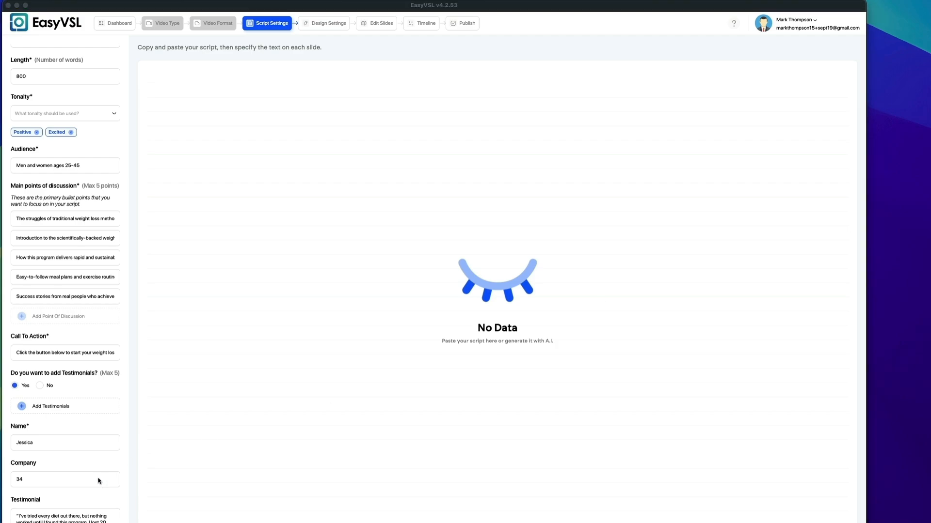
scroll(100, 475, down, 3)
click(53, 329)
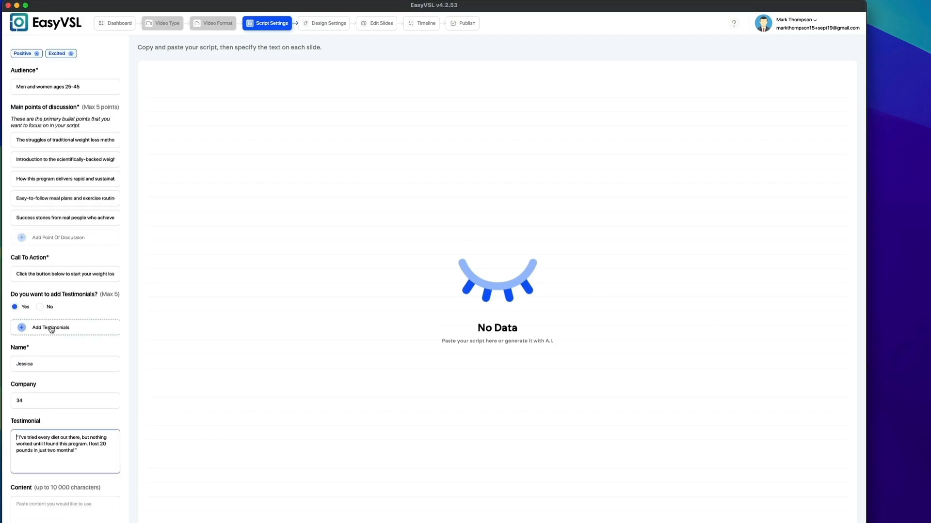
scroll(26, 485, down, 4)
click(38, 471)
text(Michael)
- Enter "This program helped me regain control over my eating habits. I'm down 15 pounds and have never felt healthier" as the second testimonial's text
click(930, 136)
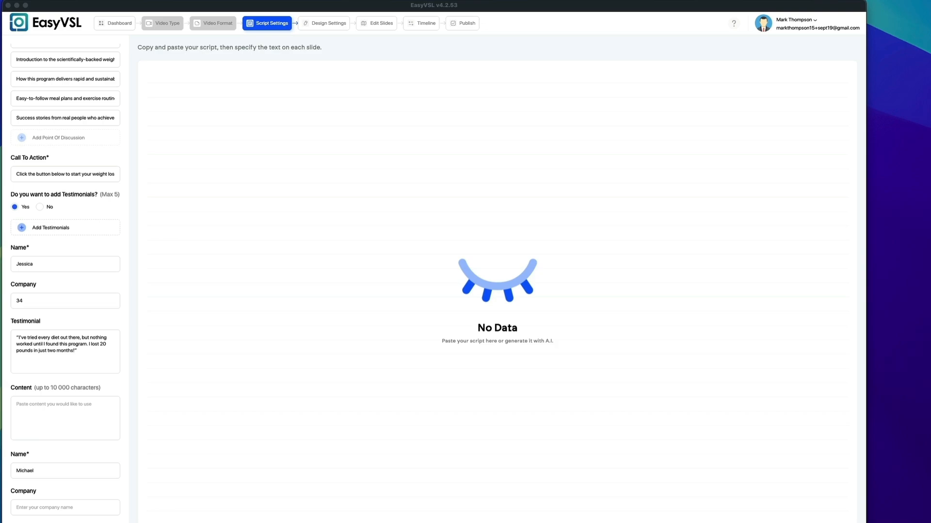
click(57, 487)
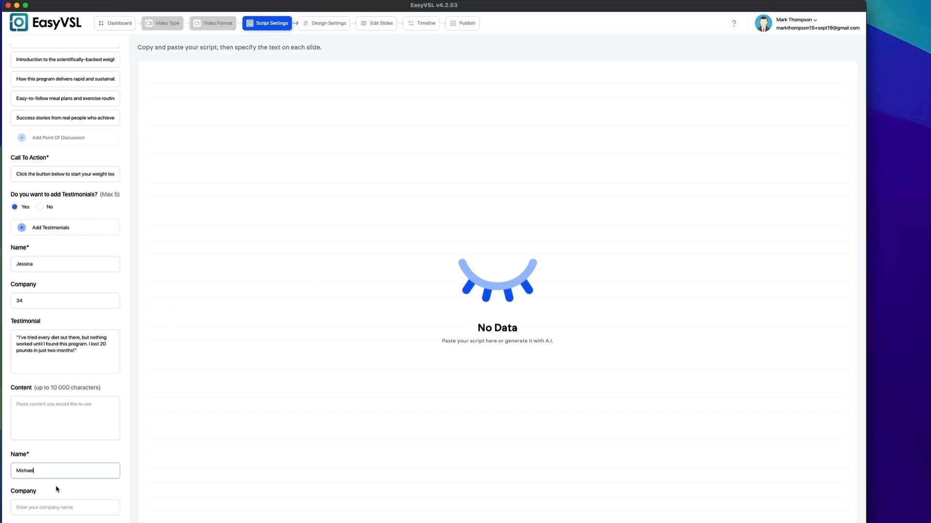
scroll(55, 502, down, 1)
click(56, 520)
text(This program helped me regain control over my eating habits. I’m down 15 pounds and have never felt healthier)
scroll(83, 461, down, 2)
- Paste the copied weight loss program description into the content field below the second testimonial and generate the script
click(930, 277)
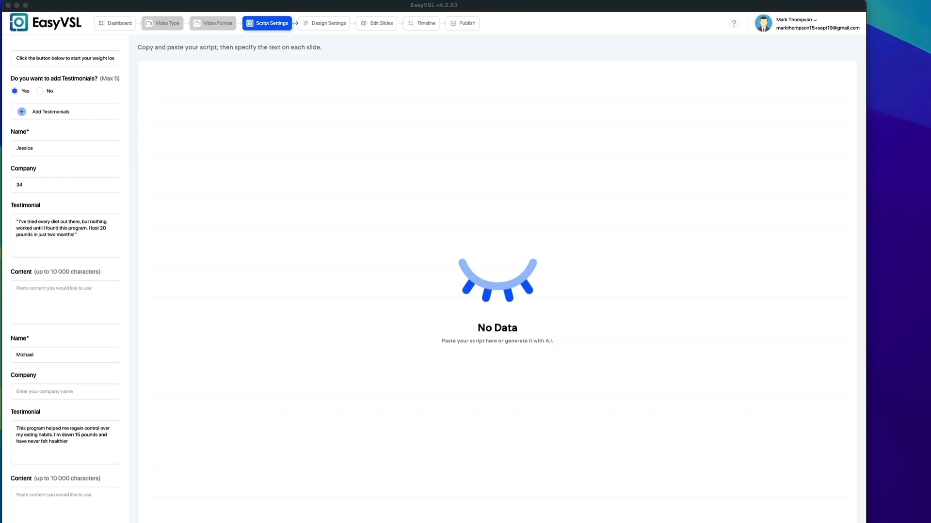
click(71, 502)
key(super+v)
drag(72, 521, 38, 495)
click(45, 505)
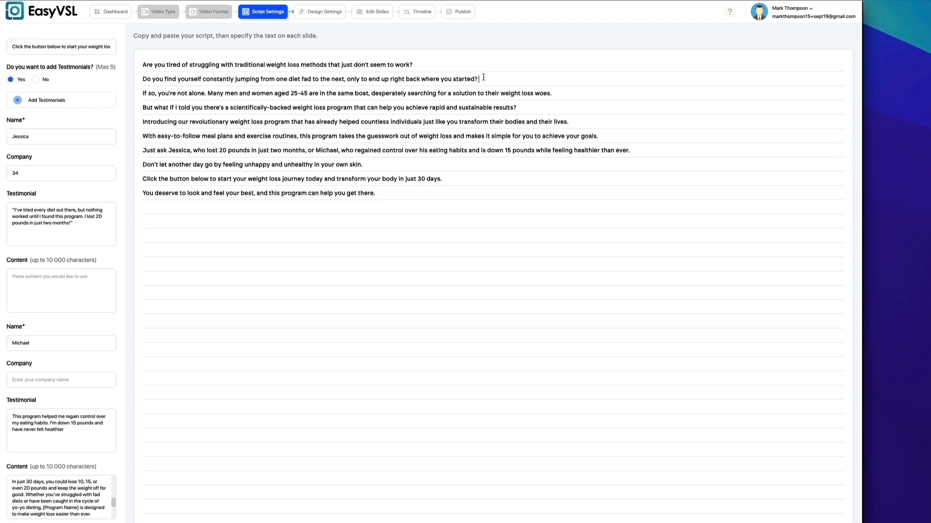
- Try a line break after the script line ending in "only to end up right back where you started?"
key(Return)
key(BackSpace)
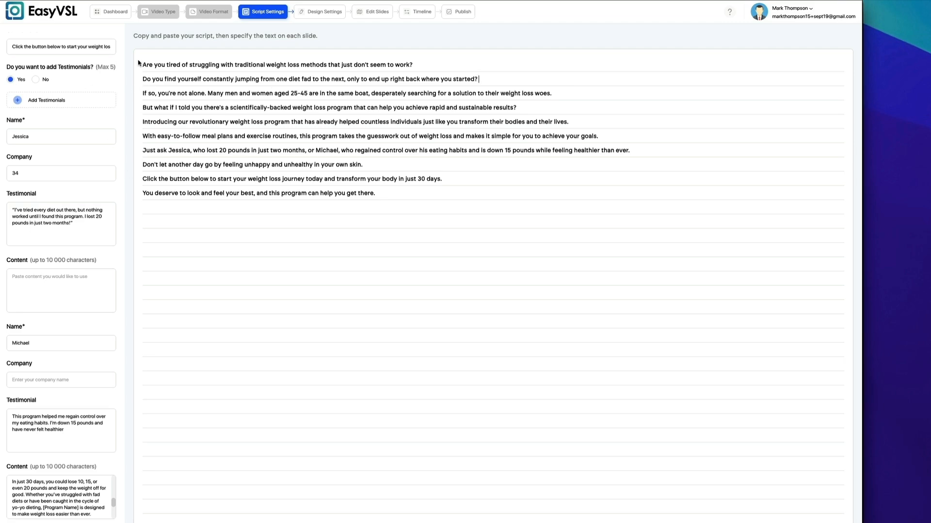
- Return to the dashboard and create a new video named "Live Action #2"
click(115, 12)
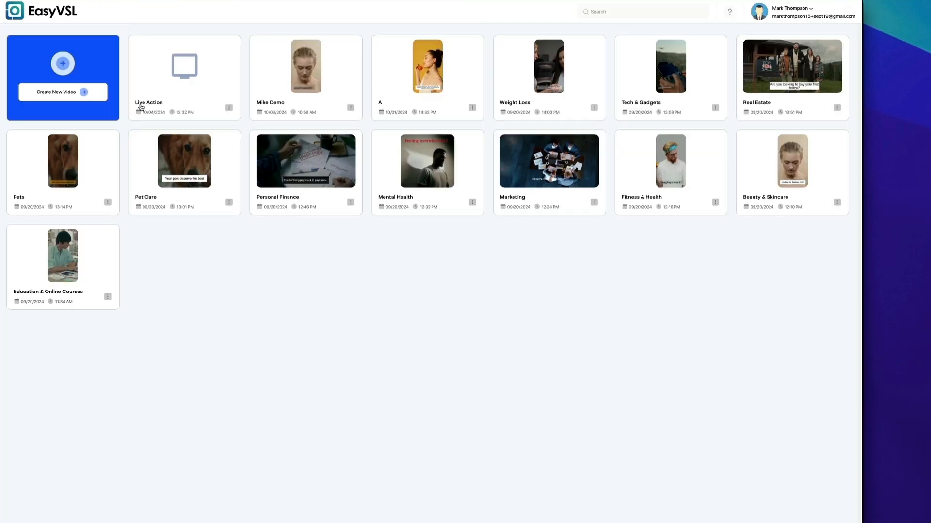
click(86, 92)
text(Live Action #2)
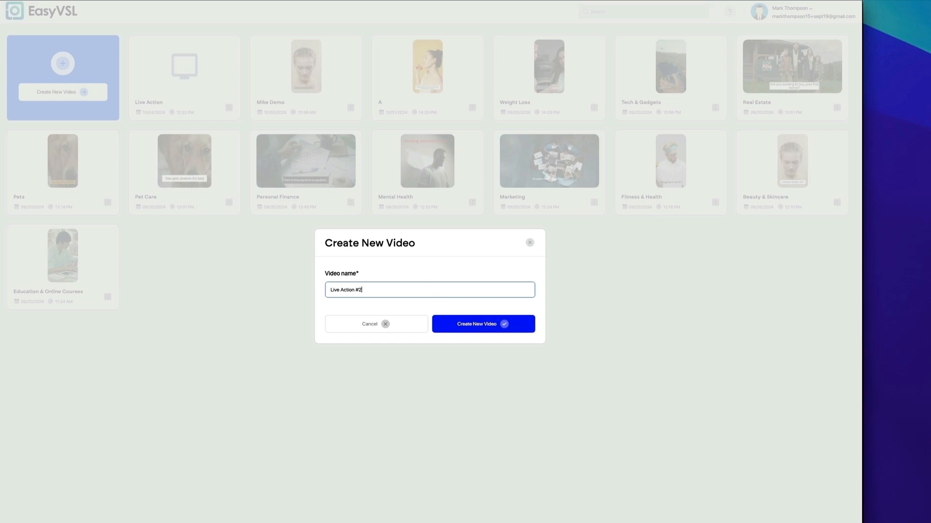
click(466, 325)
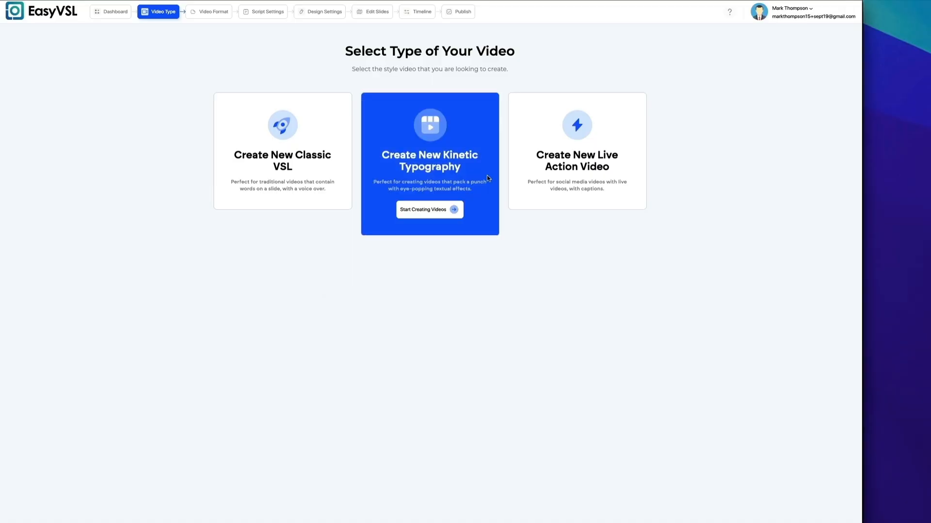
- Choose the live action video type and the 9:16 Story format
click(581, 213)
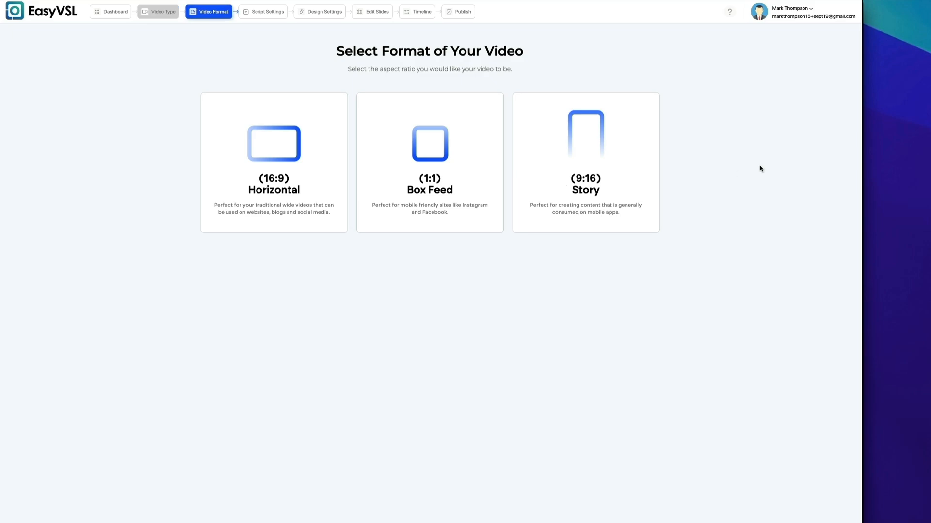
mouse_move(530, 186)
click(566, 233)
- Choose voiceover upload as the script source and upload mental-health.mp3 from the Examples folder
mouse_move(581, 177)
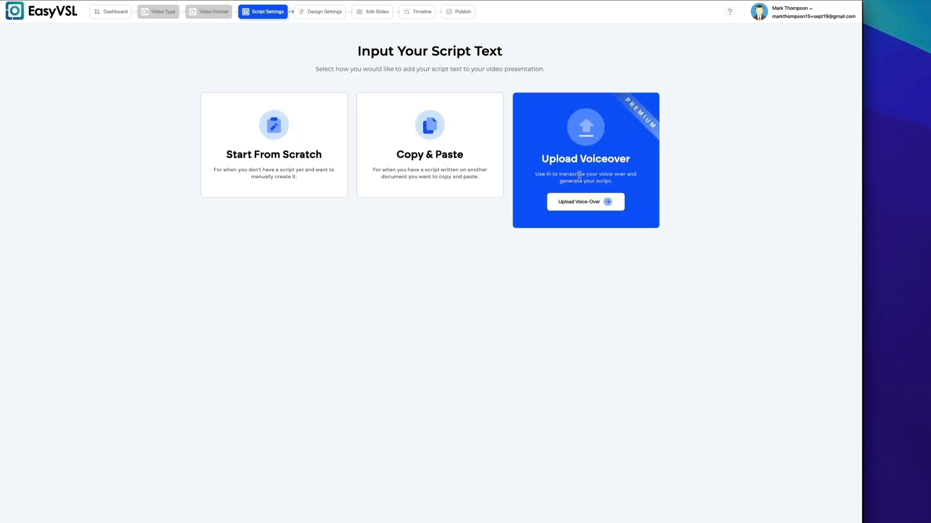
click(586, 202)
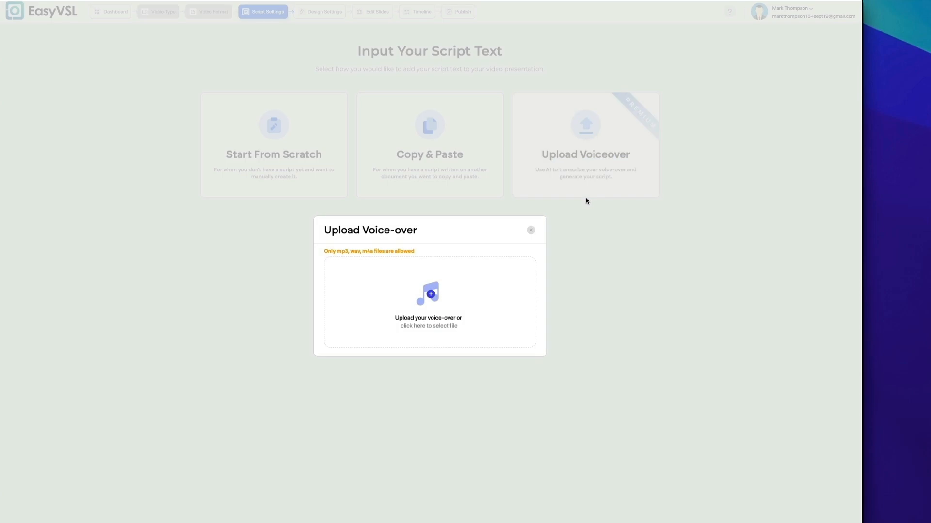
click(454, 291)
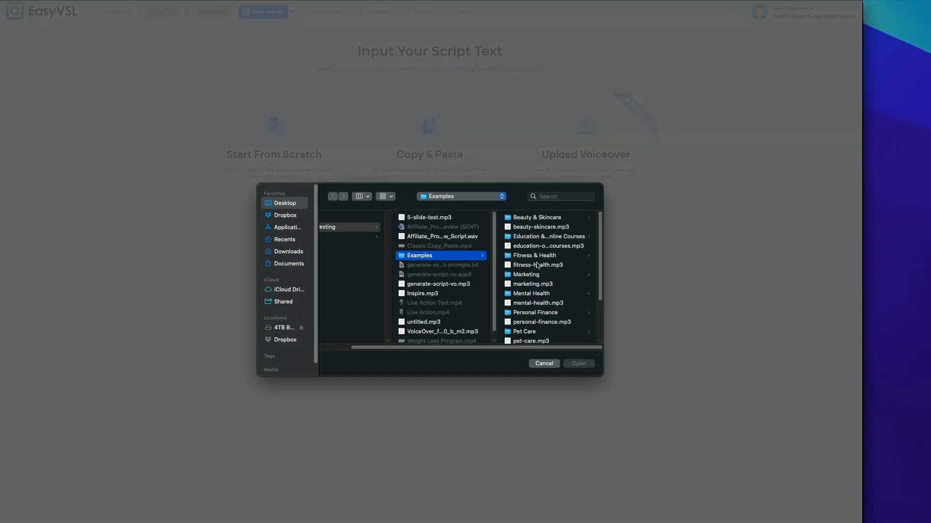
double_click(532, 303)
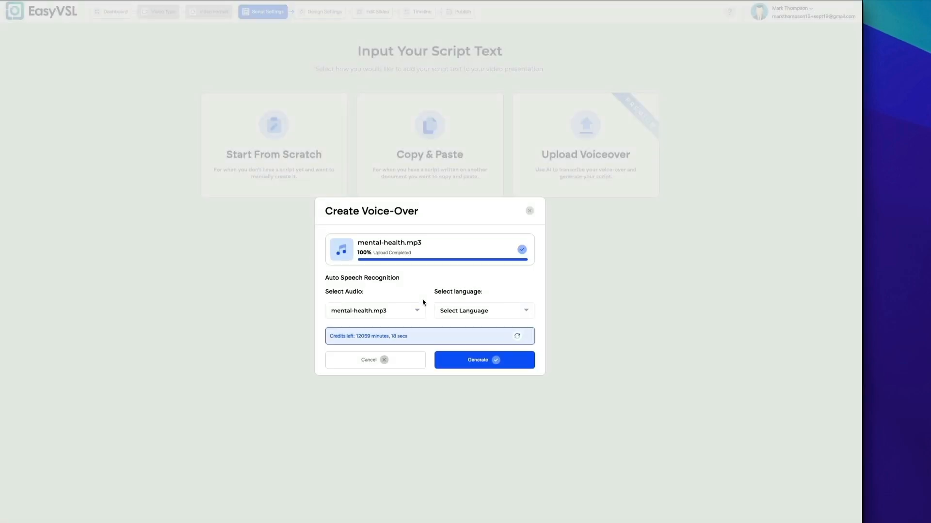
- Set the speech recognition language to English (United States), generate the text and continue to the transcribed script
click(442, 311)
click(455, 326)
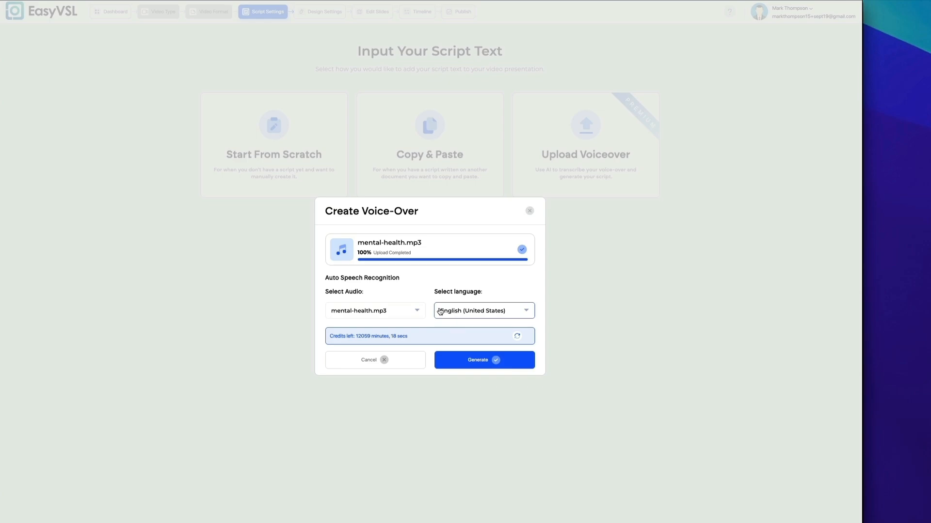
click(468, 367)
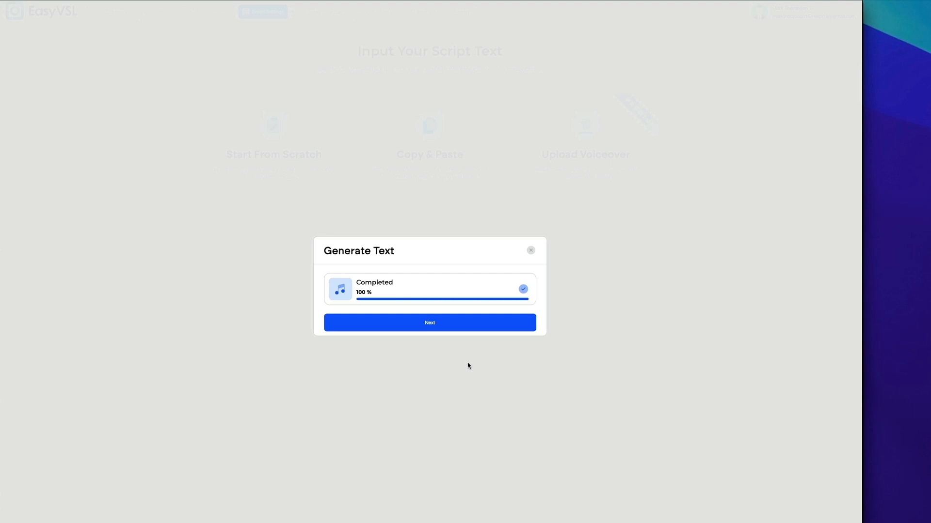
click(453, 325)
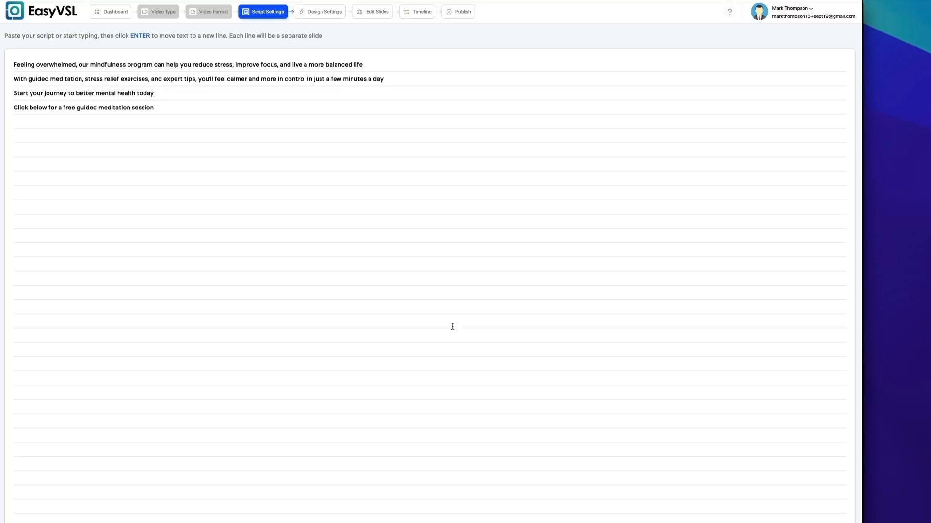
- Change the script's opening to "Feeling overwhelmed?" and split the rest onto a new line starting with a capitalized "Our"
click(77, 63)
key(BackSpace)
text(?)
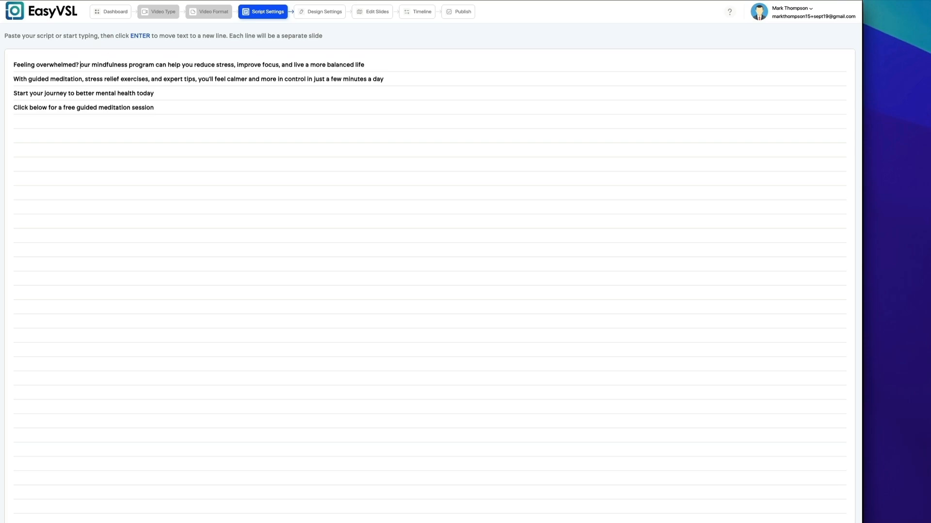
key(Return)
key(BackSpace)
text(O)
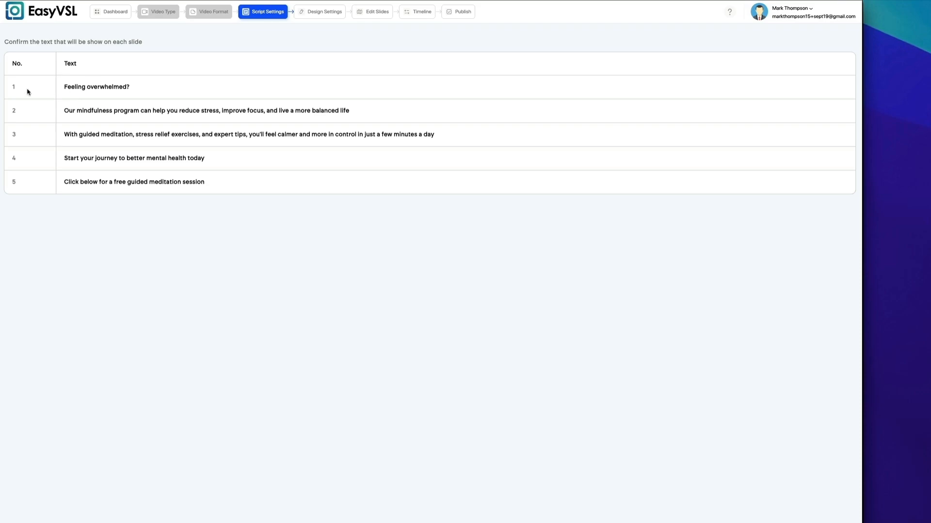
- Confirm the slide text, try the other caption designs and choose the one with black text on a white background
click(824, 522)
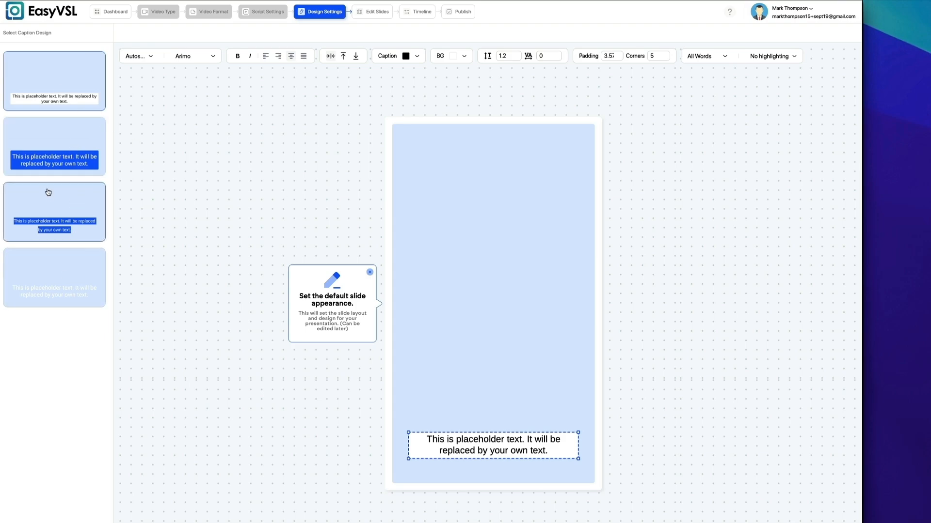
click(55, 154)
click(61, 214)
click(61, 257)
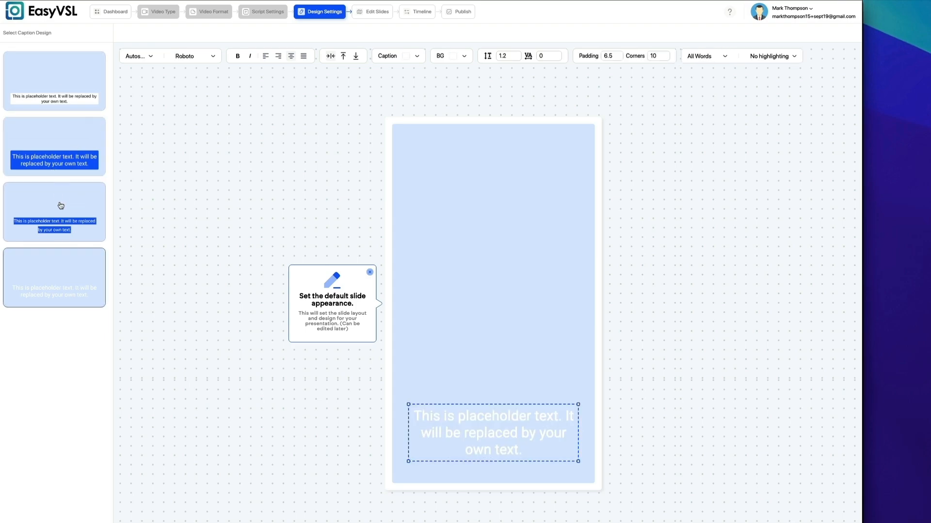
click(69, 100)
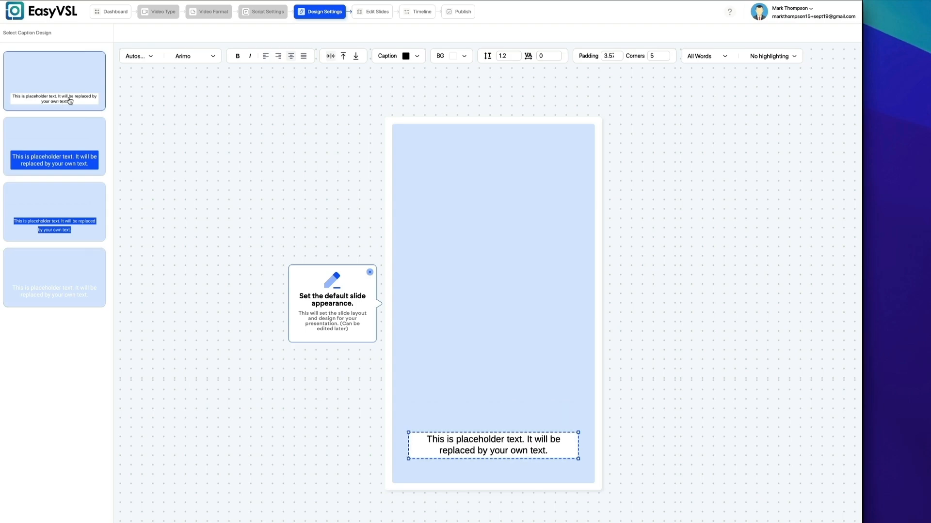
- Set the caption background to near-black RGB 12, 12, 12 with an alpha of 12
click(453, 57)
click(416, 115)
drag(410, 120, 418, 145)
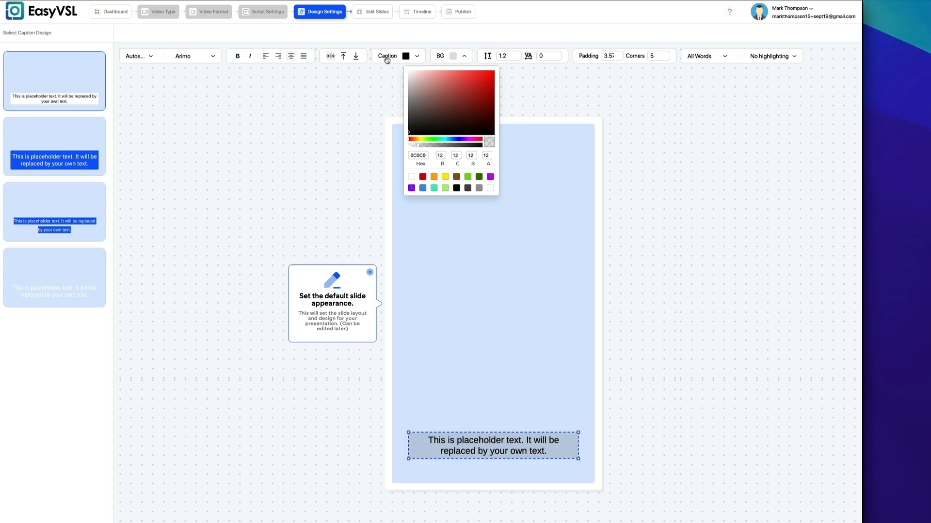
click(416, 56)
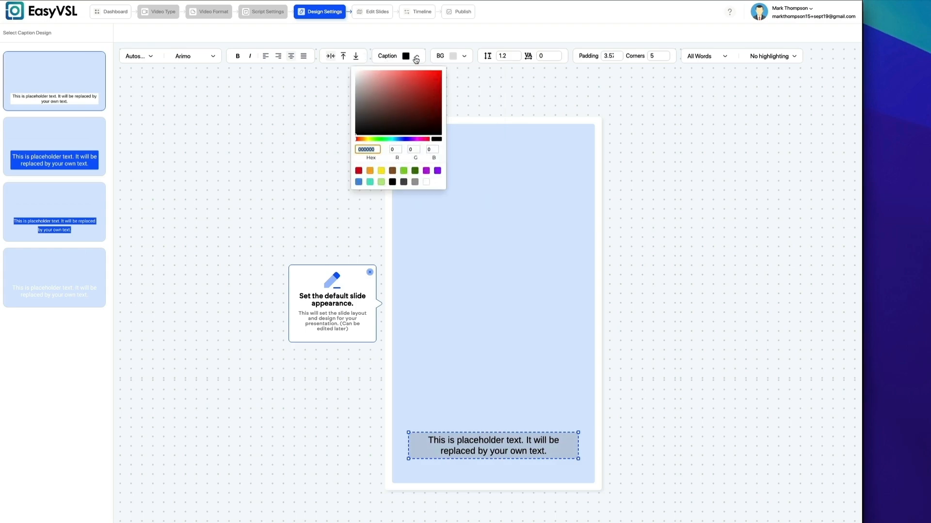
click(417, 56)
- Left-align the caption text and make its text box narrower from the right edge
click(265, 56)
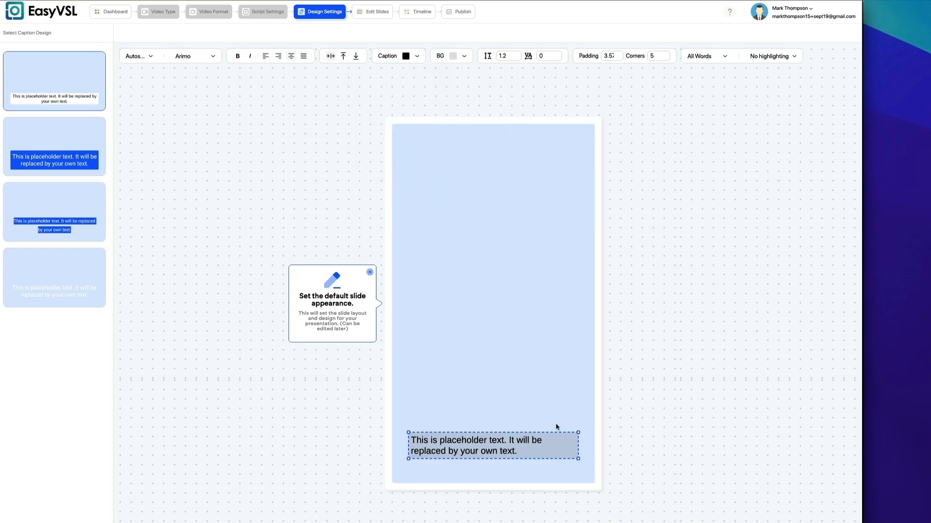
click(149, 57)
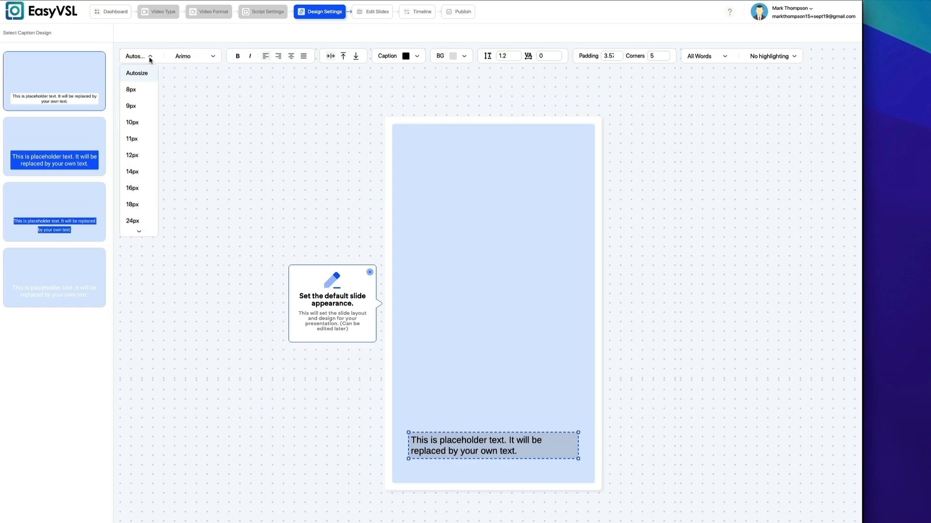
click(150, 58)
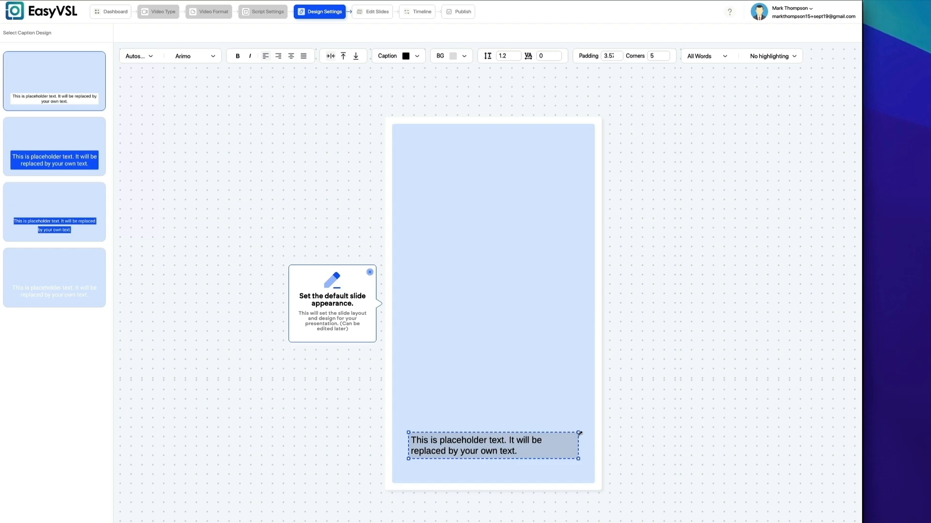
drag(579, 433, 552, 434)
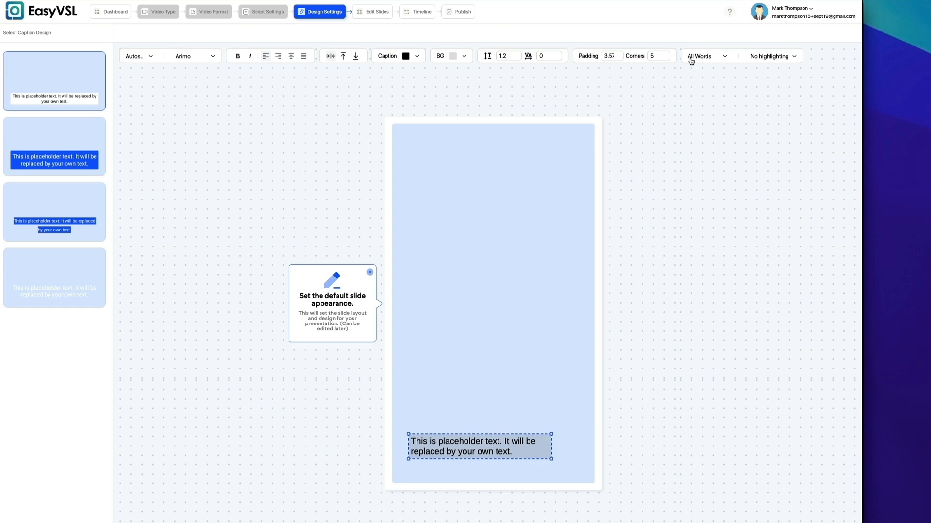
- Set the caption corners to 0 and switch the word display from all words to one word
click(653, 55)
click(649, 73)
click(718, 55)
click(705, 95)
- Turn on active word highlighting and set its colour to yellow, RGB 248, 231, 28
click(761, 59)
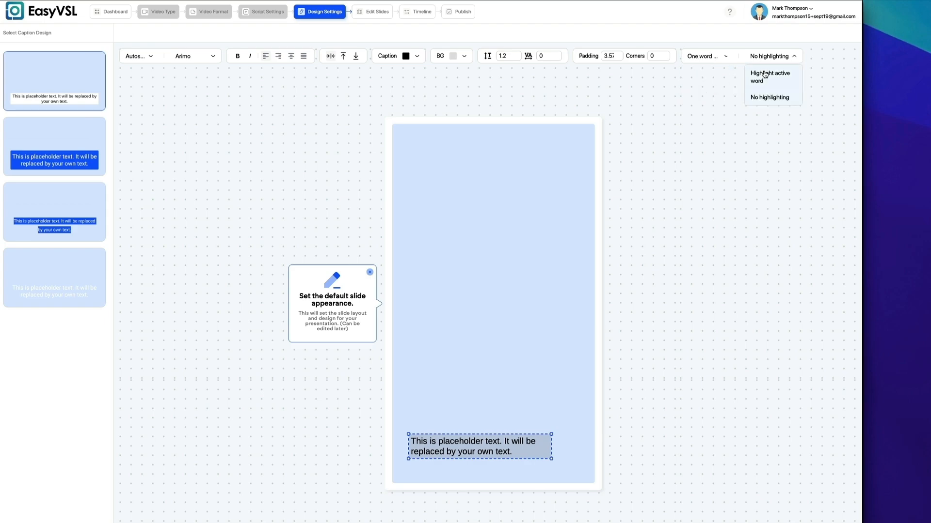
click(764, 74)
click(785, 73)
click(765, 192)
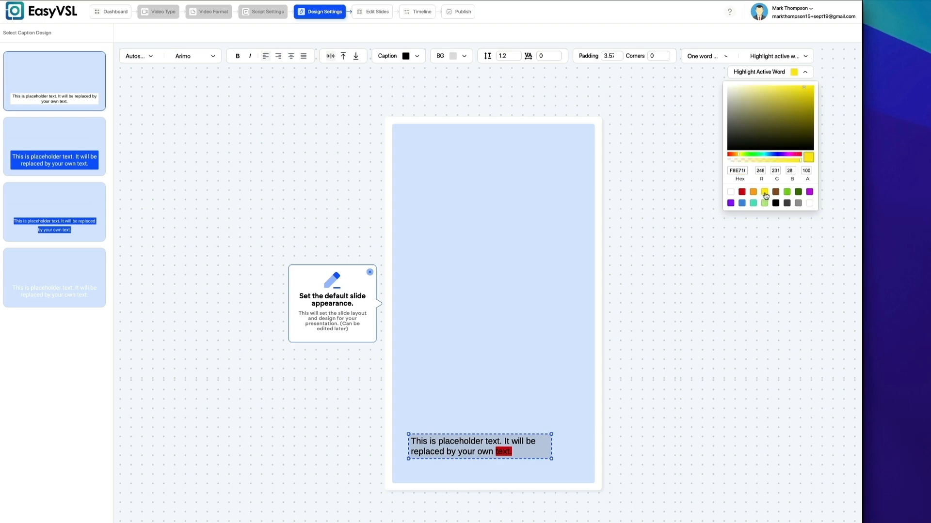
click(714, 38)
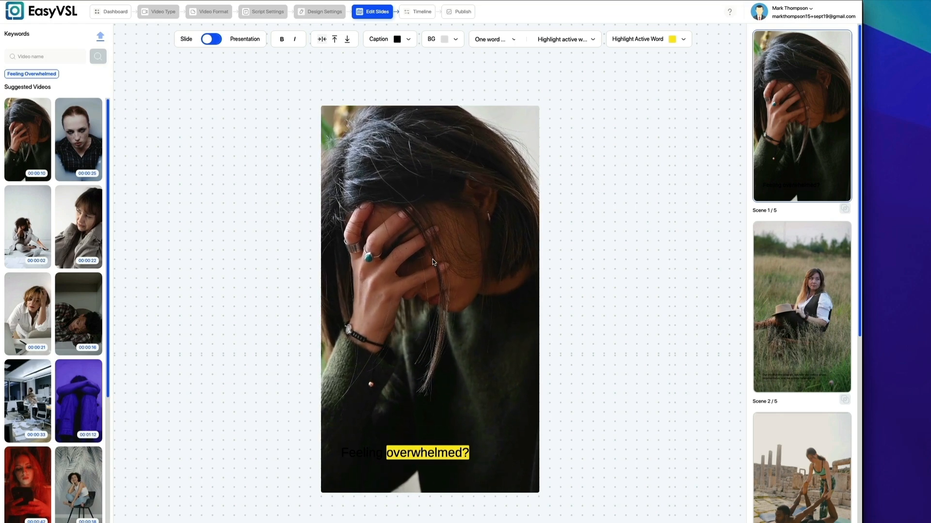
- Examine the background footage, captions and suggested keywords of scenes 1, 2 and 3
click(795, 295)
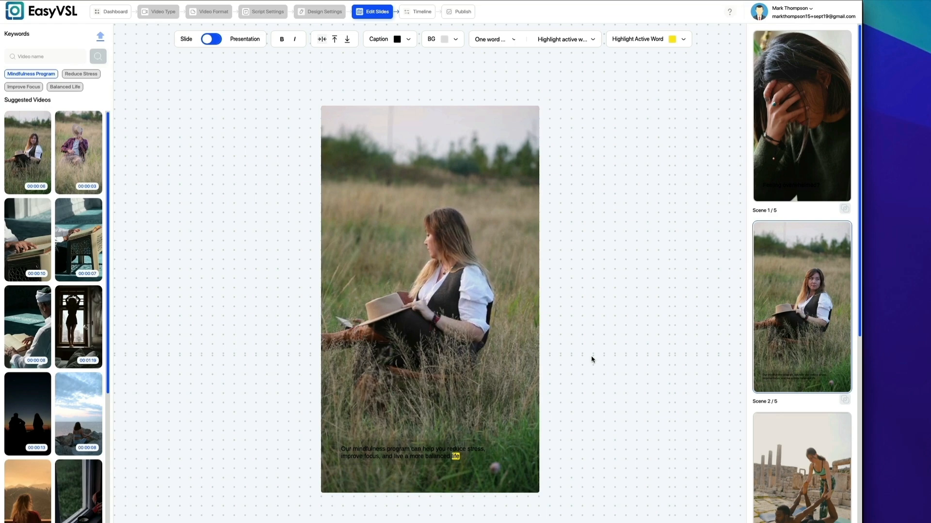
click(805, 166)
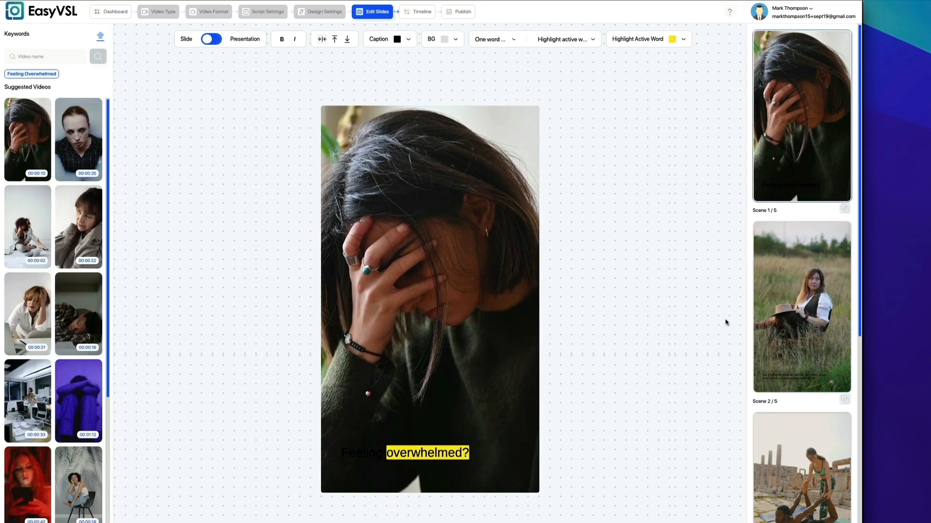
click(805, 300)
click(797, 461)
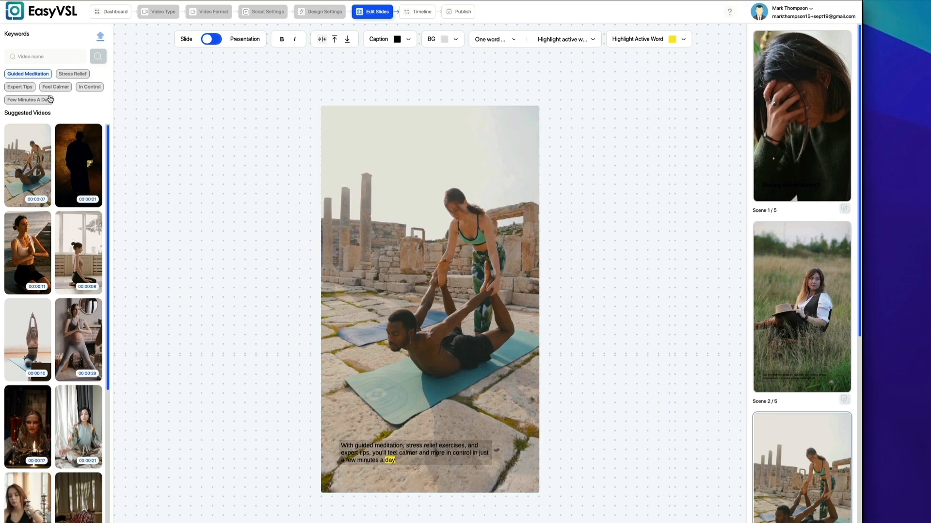
- Search the stock footage for "diet" and use the pink smoothie pouring clip as scene 3's background
click(43, 55)
text(e)
text(e)
key(BackSpace)
key(BackSpace)
text(diet)
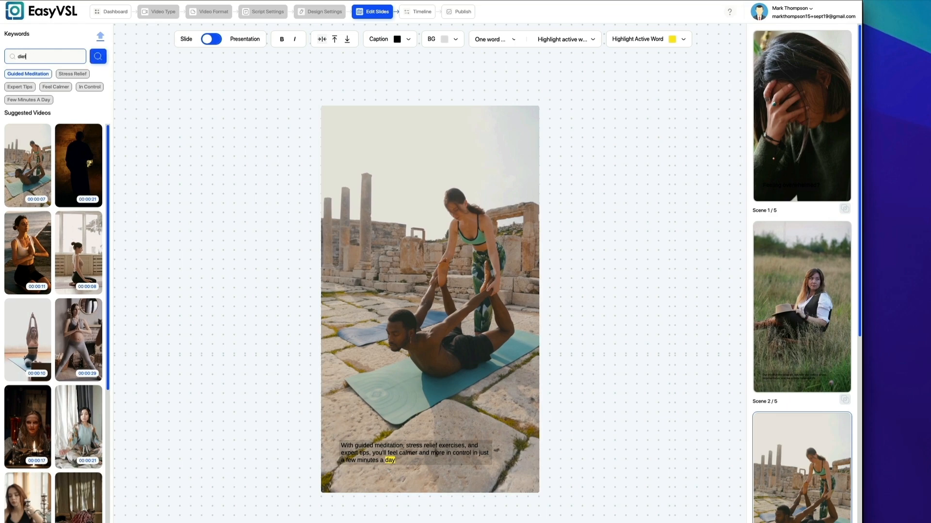
click(98, 57)
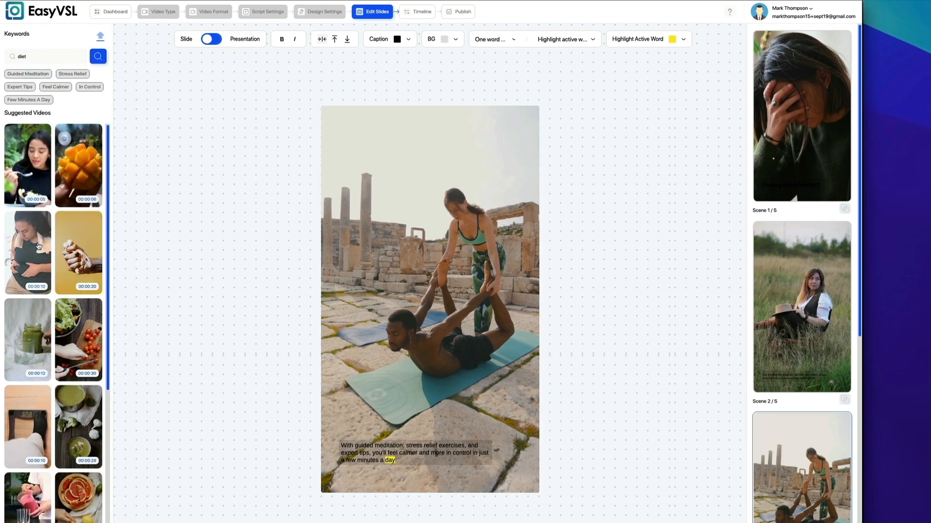
scroll(89, 361, down, 2)
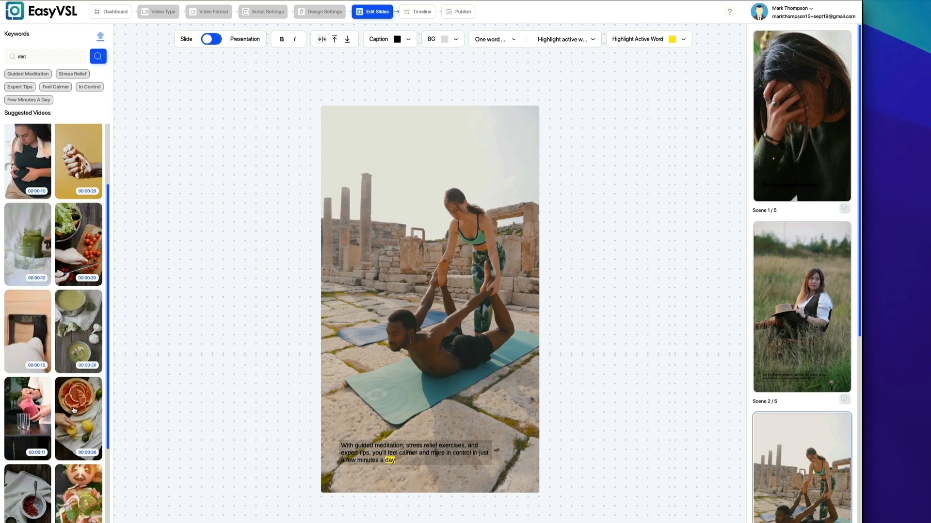
scroll(89, 361, down, 1)
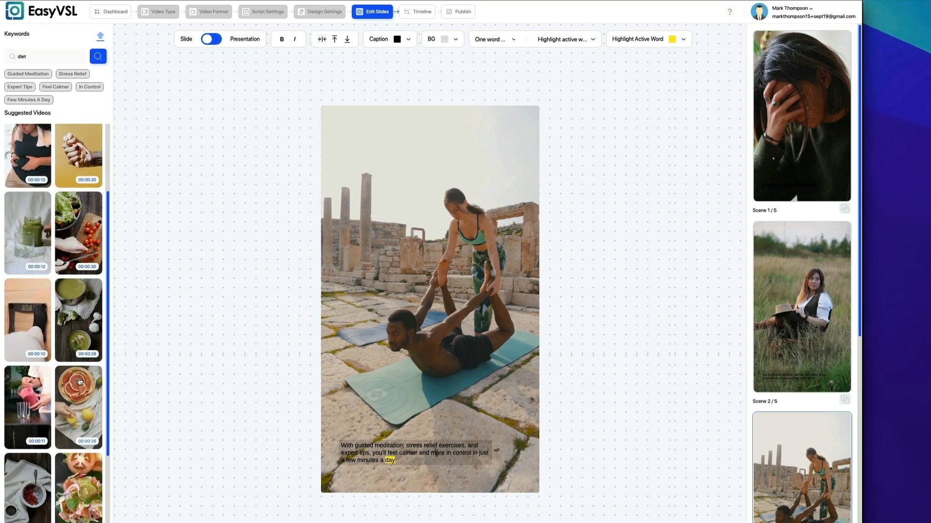
click(28, 405)
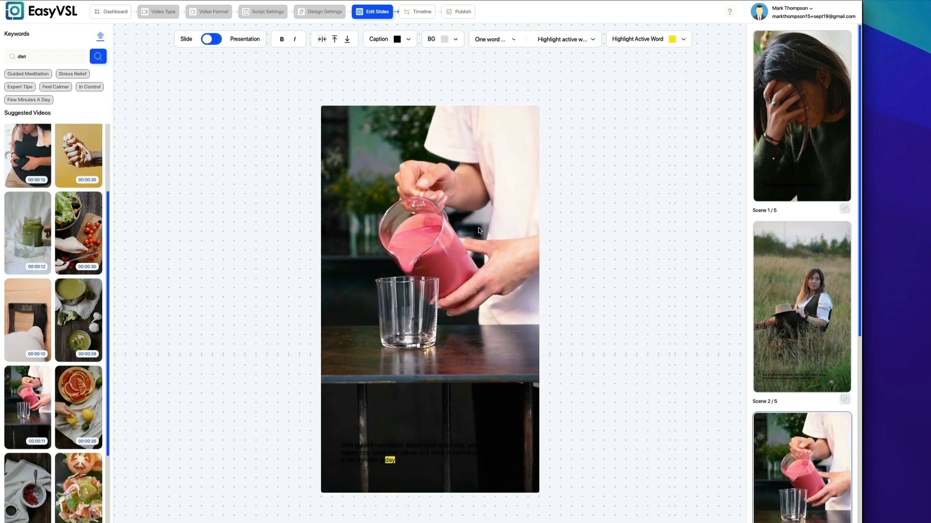
- Examine the background footage, captions and suggested keywords of scenes 4 and 5
scroll(816, 349, down, 2)
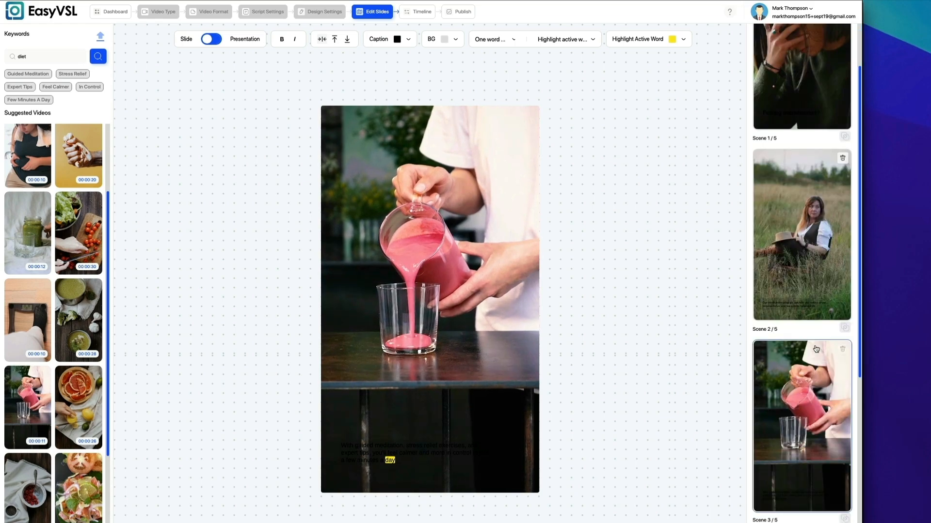
scroll(816, 349, down, 4)
click(816, 459)
scroll(816, 459, down, 3)
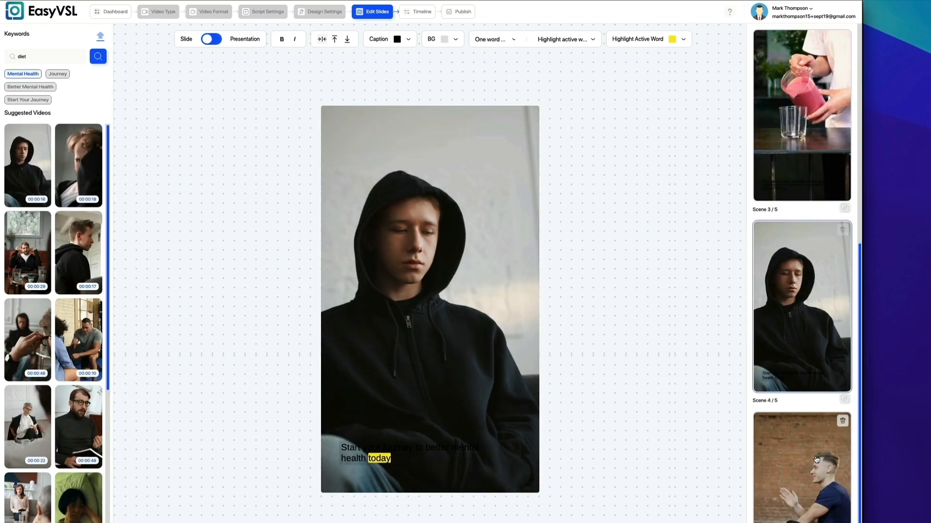
click(816, 459)
scroll(816, 460, down, 1)
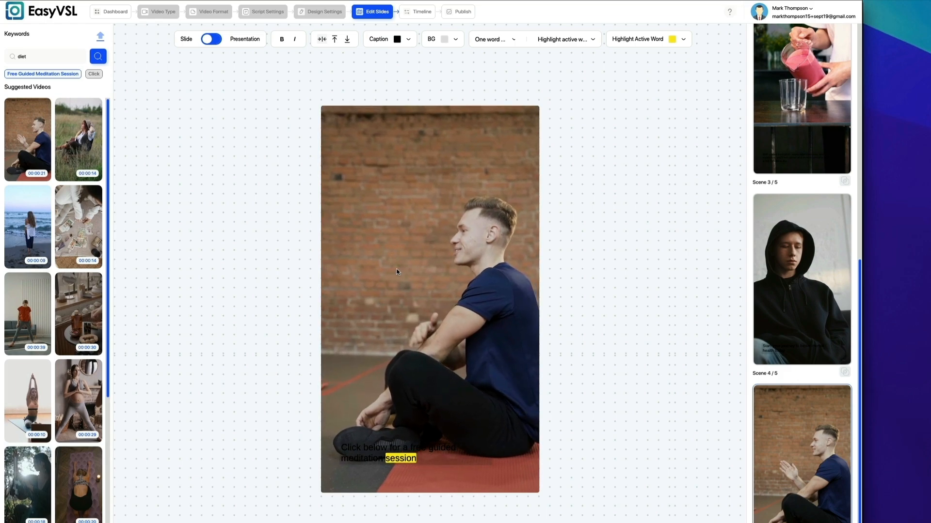
scroll(749, 279, up, 8)
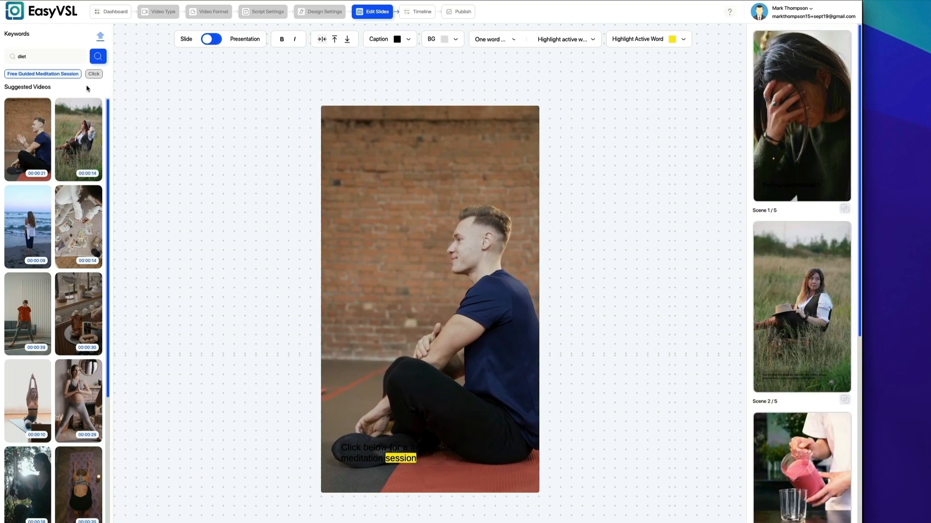
- Upload the silhouette clip whose file name starts with 57997 from the Mental Health folder as scene 2's background
click(774, 267)
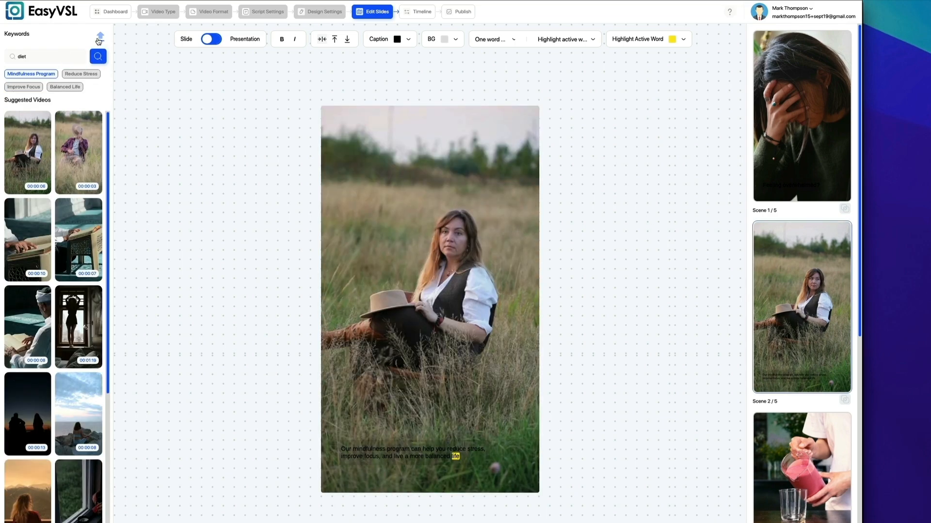
click(99, 39)
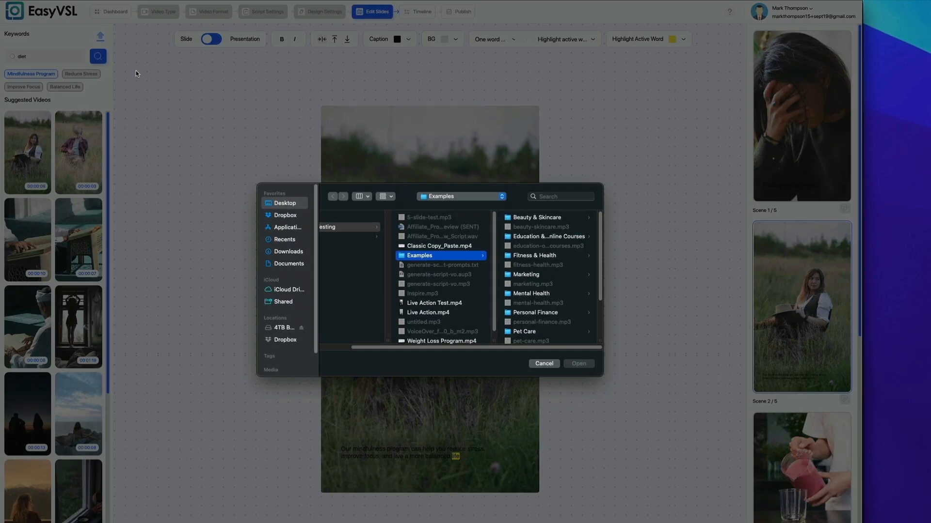
scroll(528, 325, down, 3)
scroll(529, 292, up, 2)
click(528, 267)
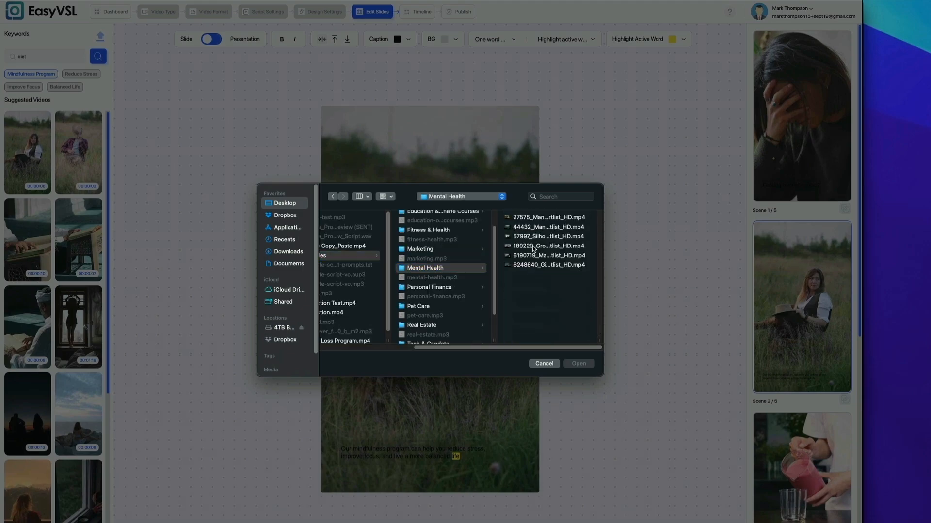
click(533, 247)
click(450, 236)
click(450, 227)
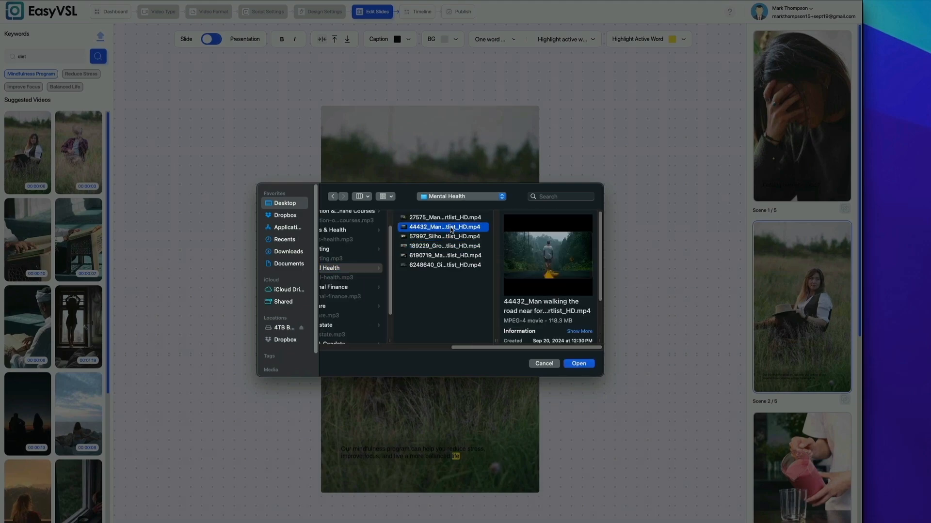
double_click(451, 236)
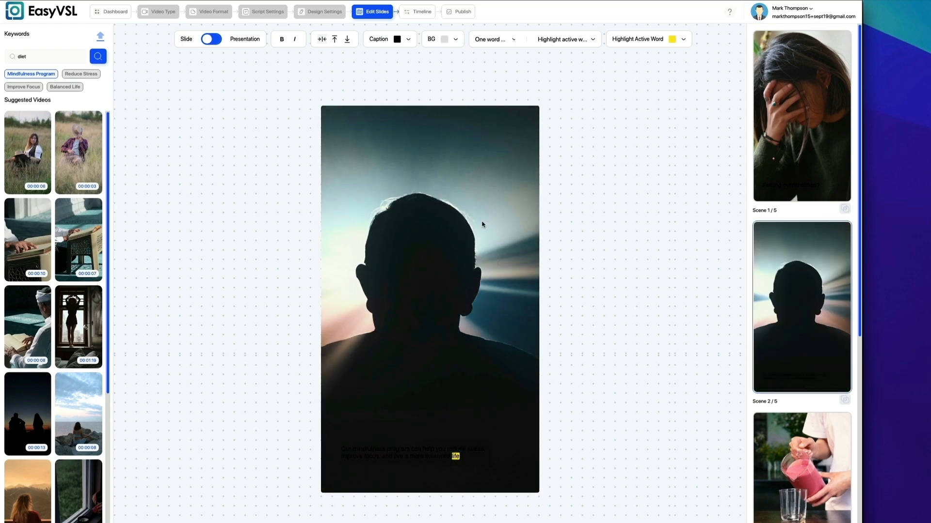
- Link scene 3 with scene 4 so the smoothie footage runs across both scenes, and check scene 4
click(815, 165)
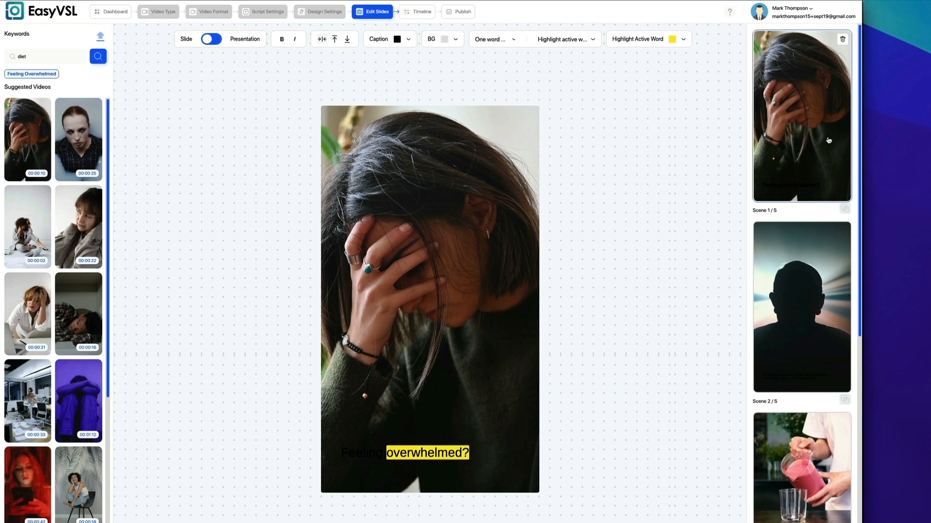
scroll(755, 296, down, 6)
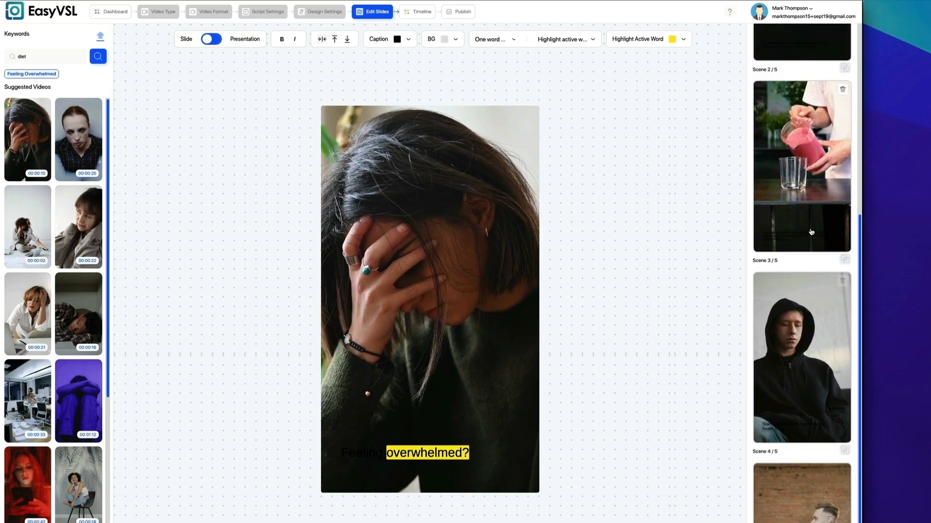
click(846, 261)
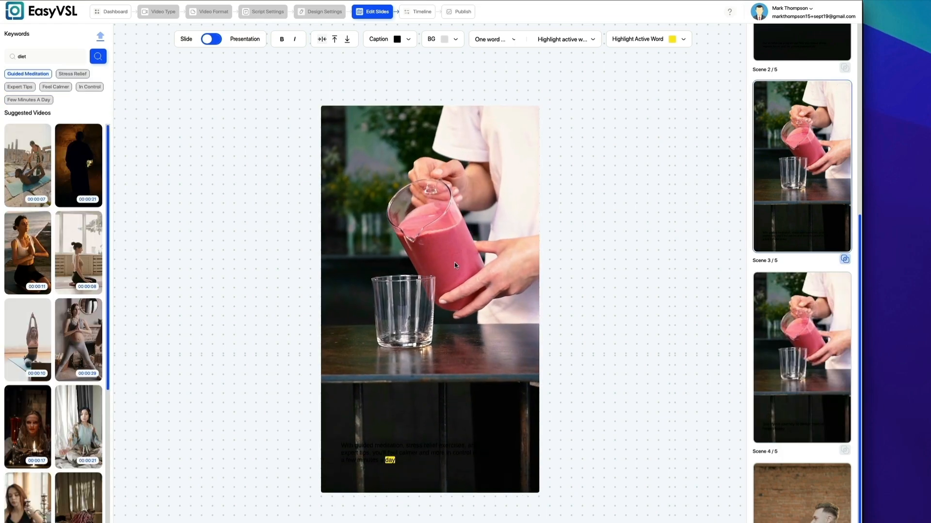
click(764, 346)
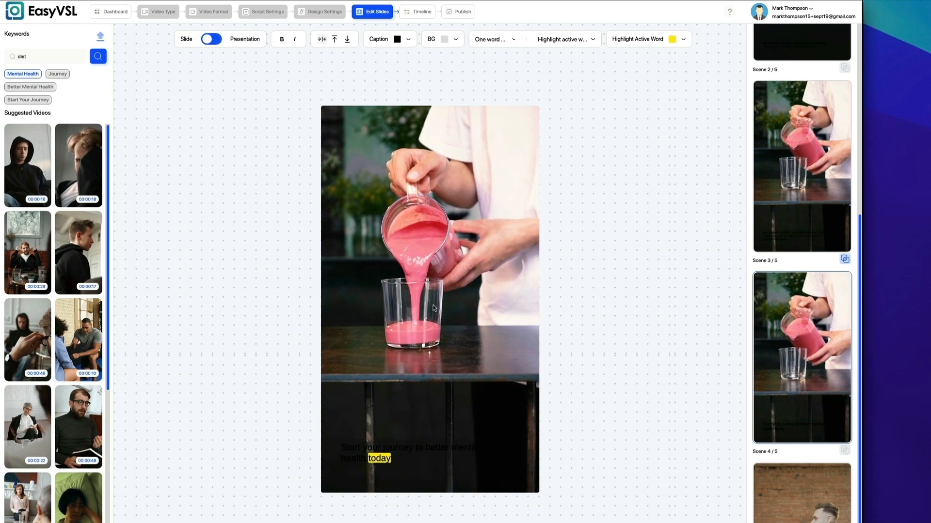
scroll(795, 387, down, 2)
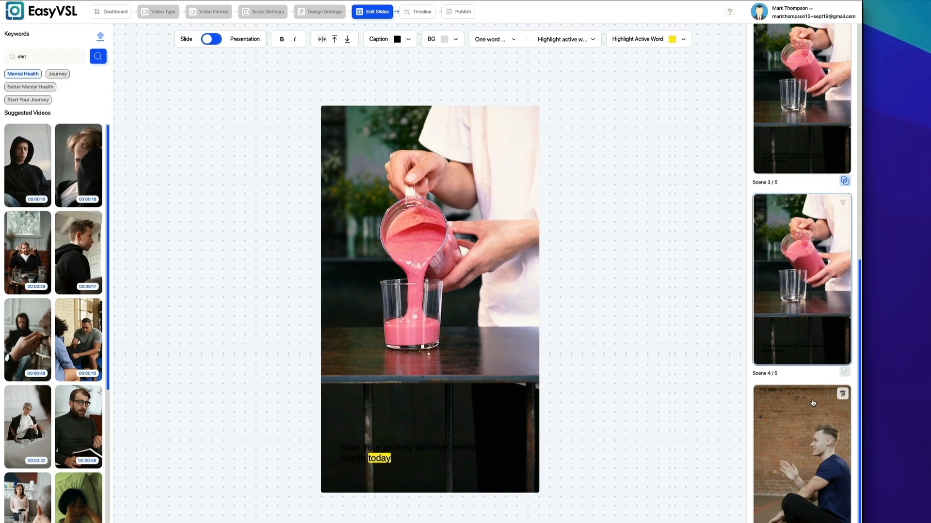
- Move on to the timeline and play back the video to check the captions against the voiceover
click(417, 11)
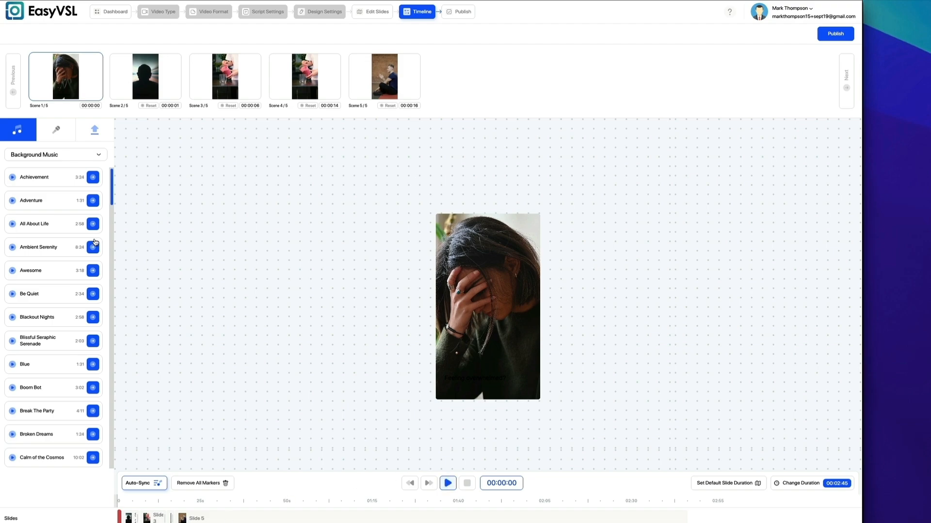
click(454, 490)
key(XF86AudioRaiseVolume)
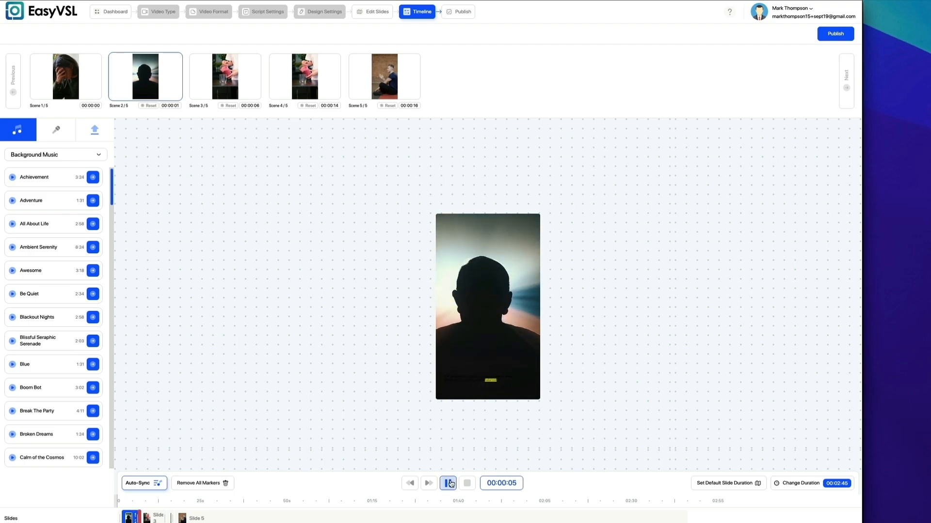
key(space)
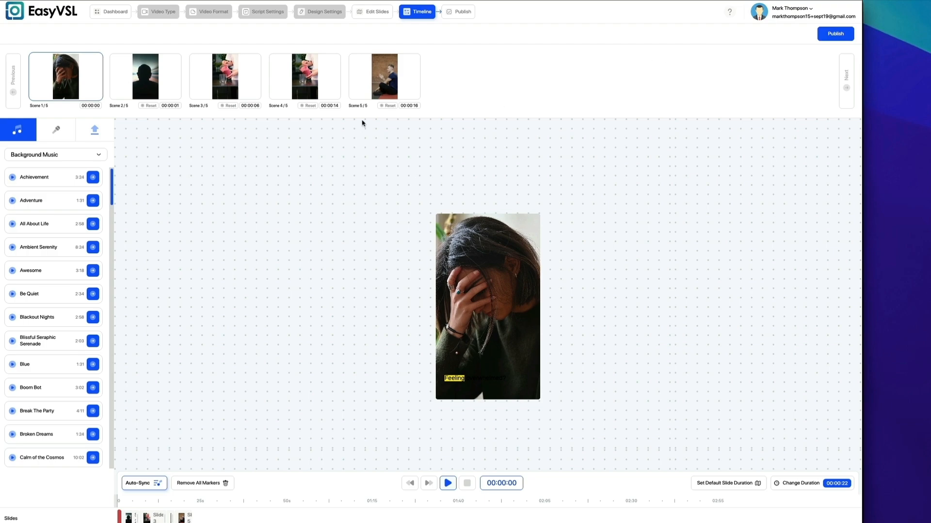
- Listen to samples of the Ambient Serenity, Awesome and Be Quiet background music tracks
scroll(60, 313, down, 1)
scroll(60, 313, up, 1)
click(12, 248)
click(13, 273)
click(12, 297)
click(13, 294)
scroll(18, 320, down, 1)
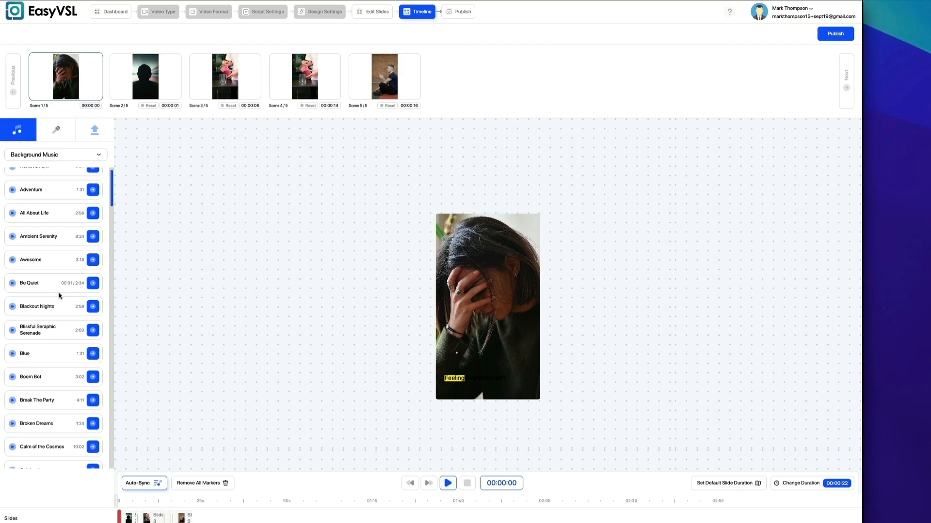
- Add the Awesome track as background music and play back the video with it
click(92, 261)
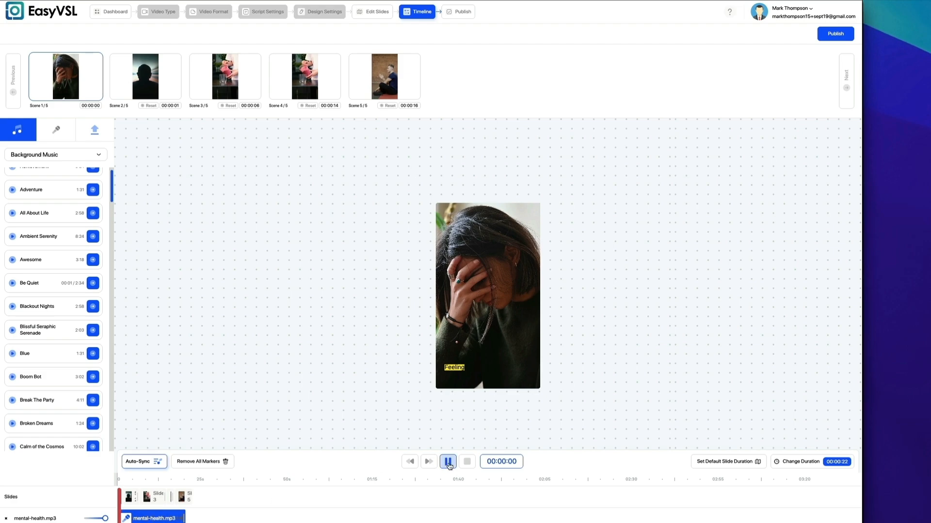
click(448, 462)
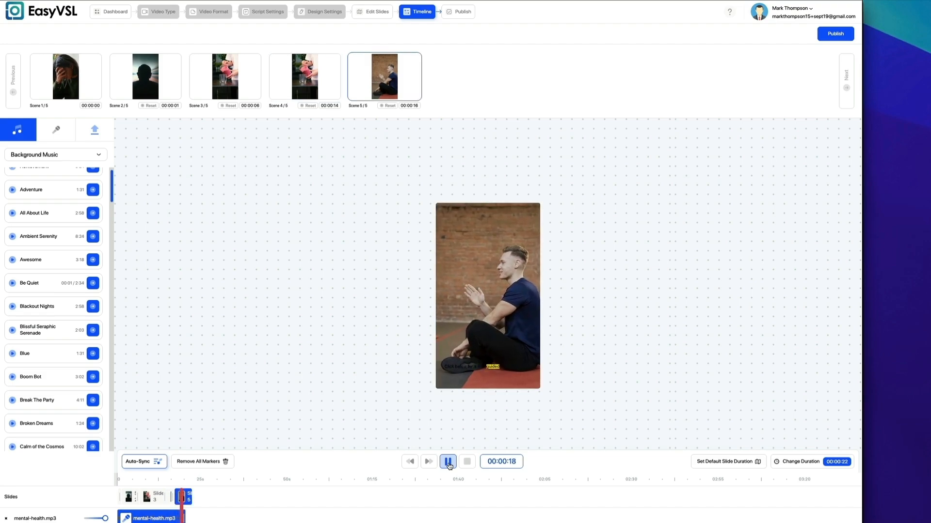
click(449, 463)
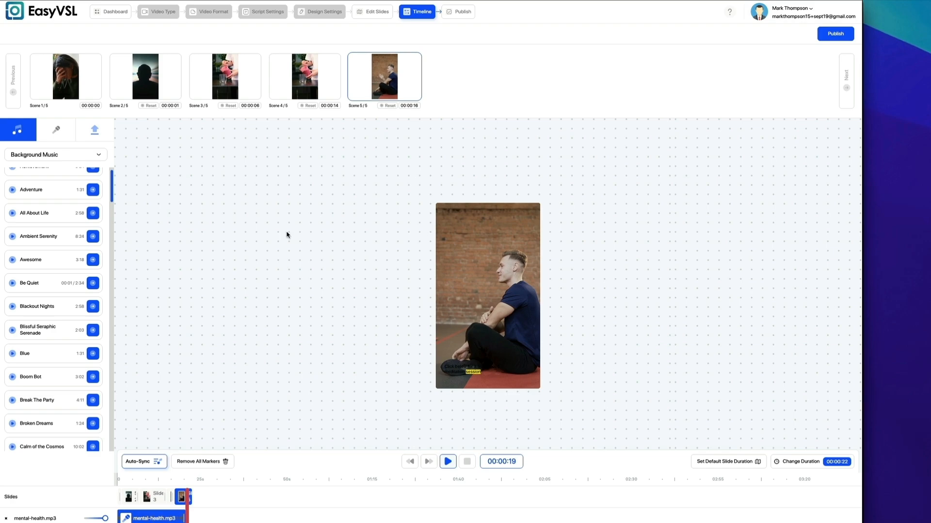
- Choose the Desktop as the export destination and publish the video
click(838, 35)
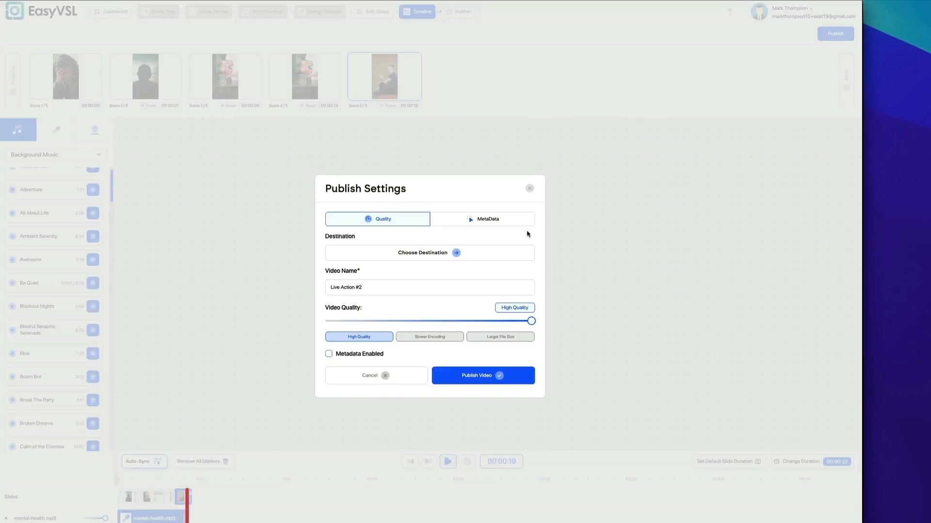
click(426, 254)
click(286, 204)
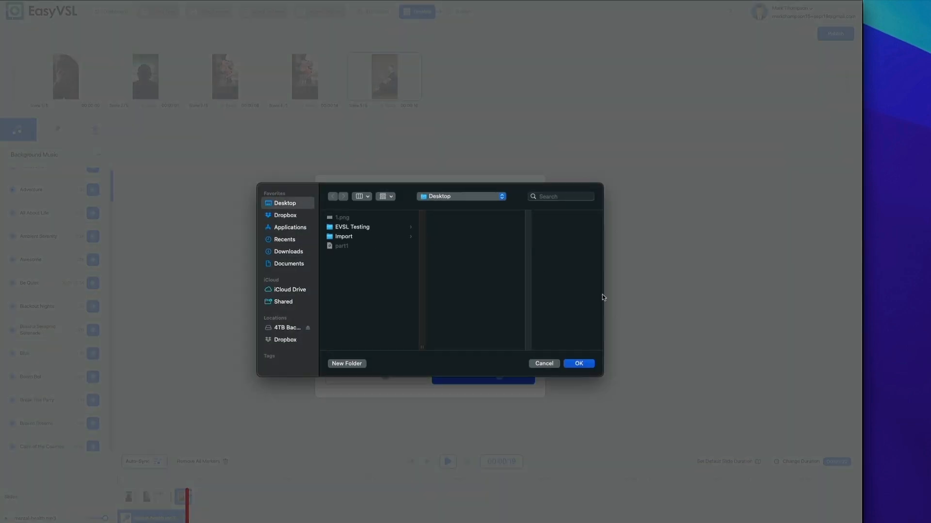
click(584, 365)
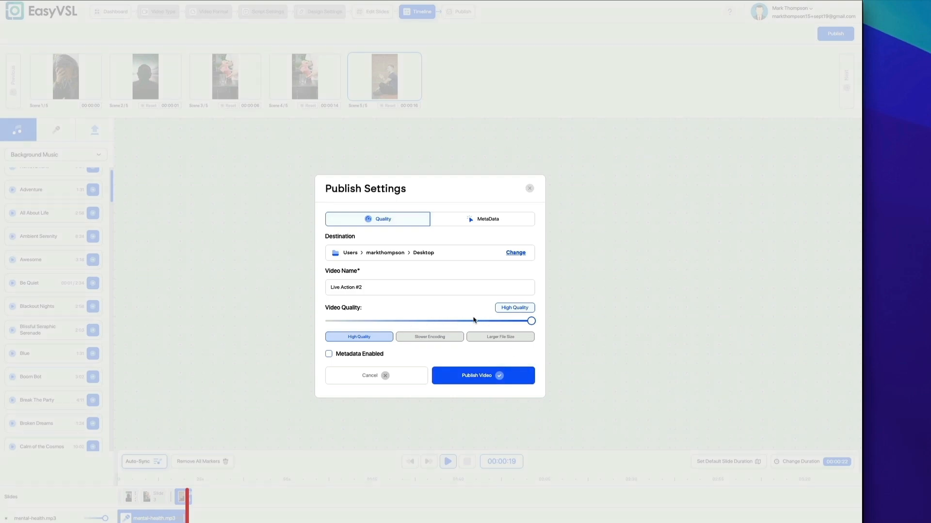
click(482, 224)
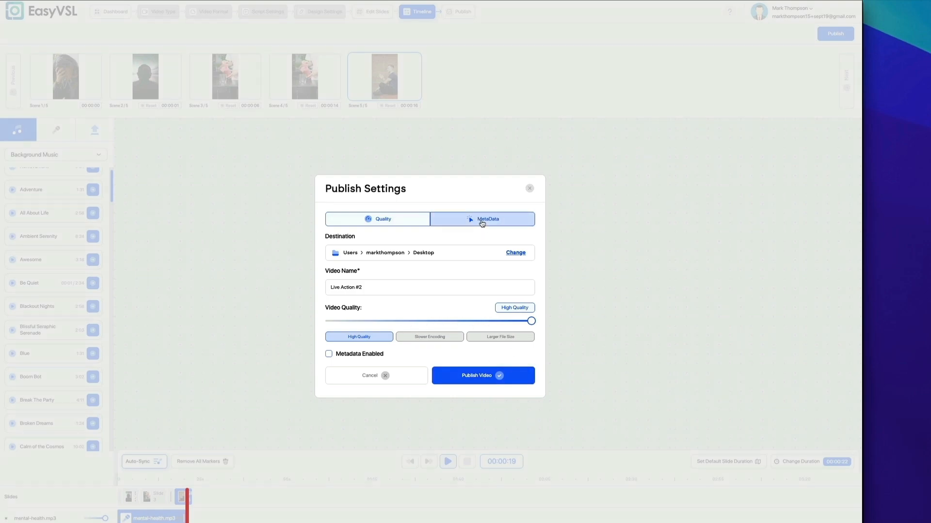
click(480, 376)
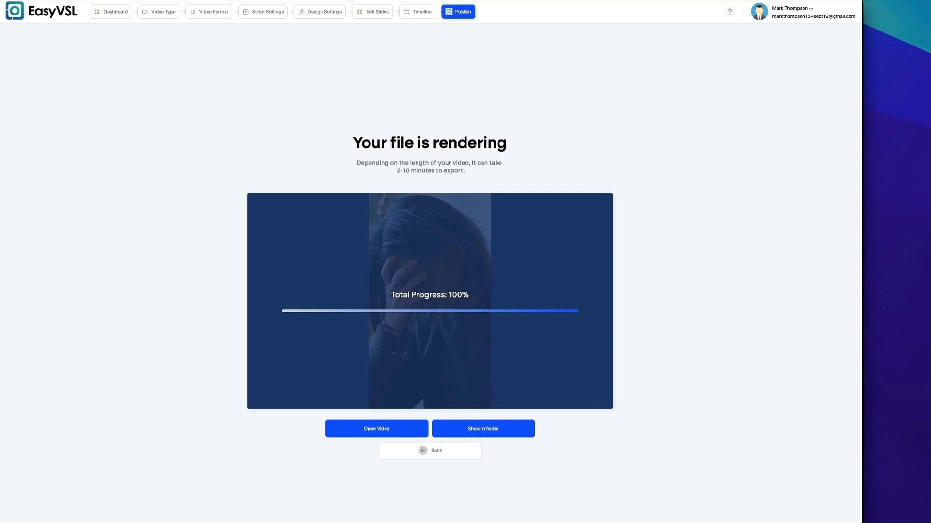
- Open the exported video and play it back
drag(0, 5, 392, 10)
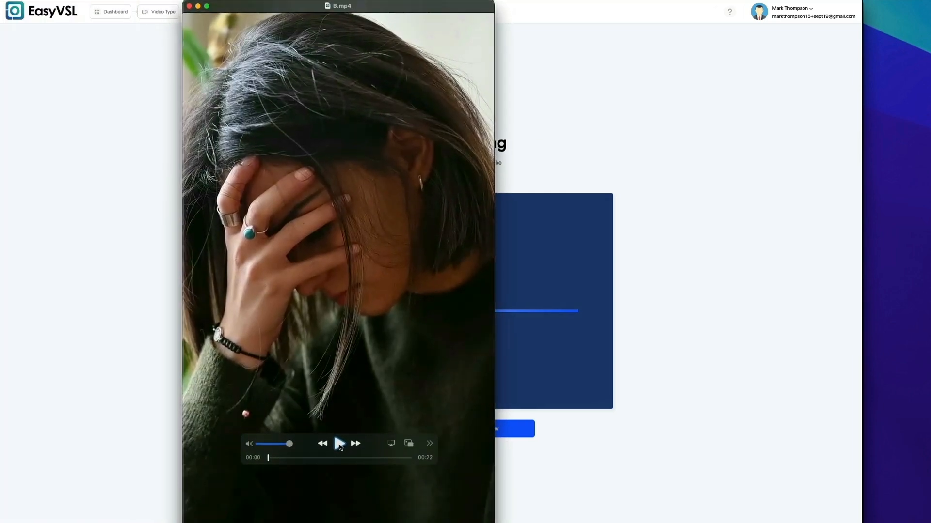
click(339, 445)
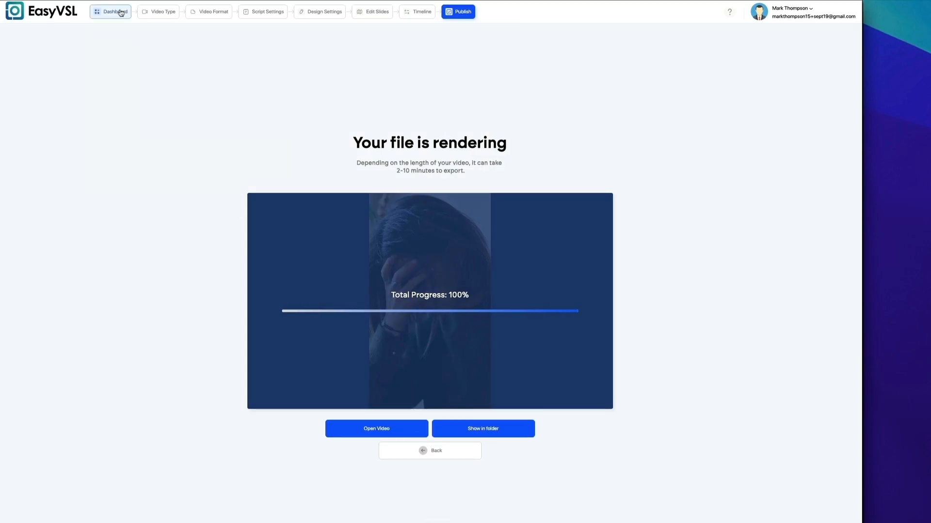
- Create a new video named "Kinetic" from the dashboard and set its type to Kinetic Typography
click(121, 13)
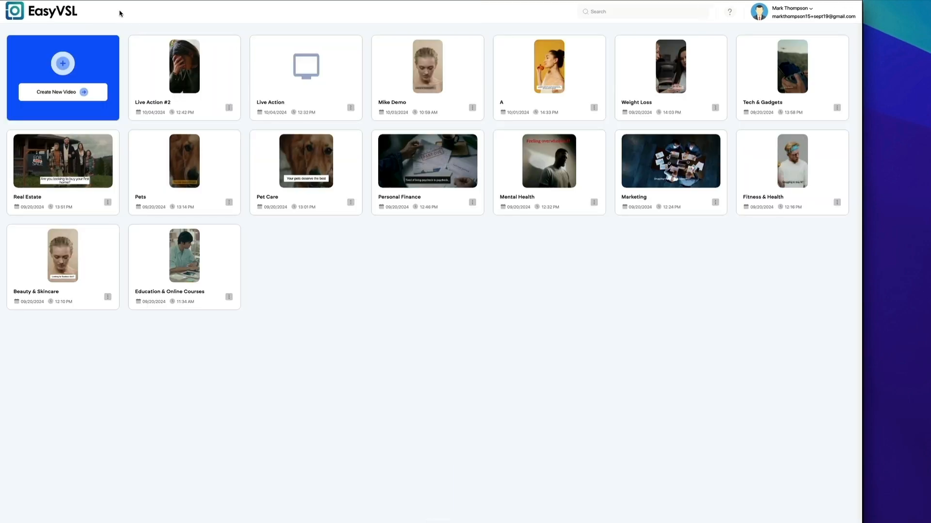
click(77, 97)
text(Kinetic)
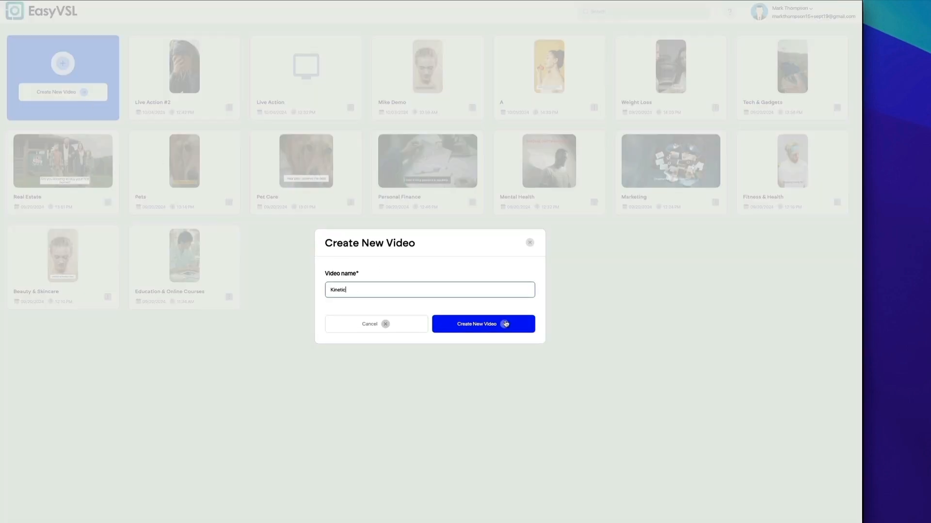
click(505, 324)
mouse_move(474, 183)
click(433, 208)
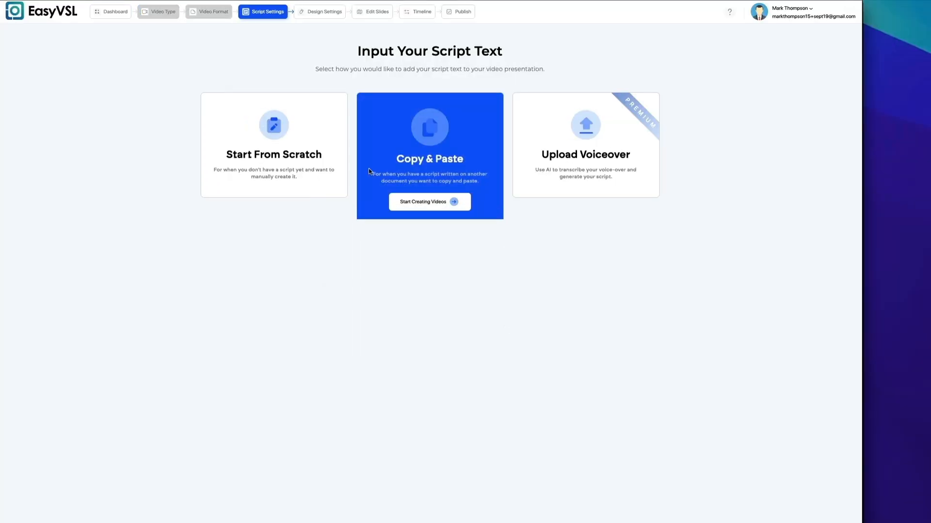
- Upload the digital marketing voiceover from the Examples folder in EVSL Testing and generate the script text from it
click(584, 201)
click(457, 319)
click(369, 228)
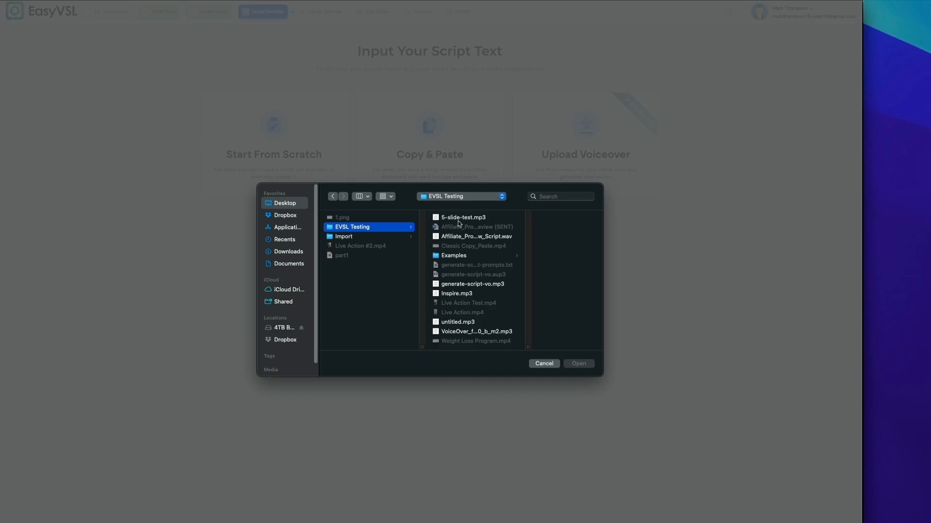
click(468, 255)
double_click(532, 284)
click(476, 314)
click(470, 328)
click(479, 359)
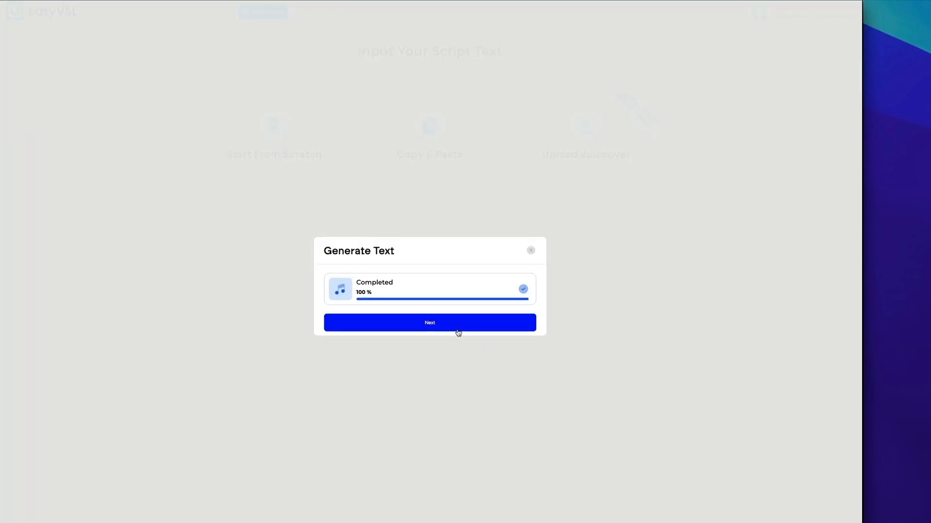
click(458, 327)
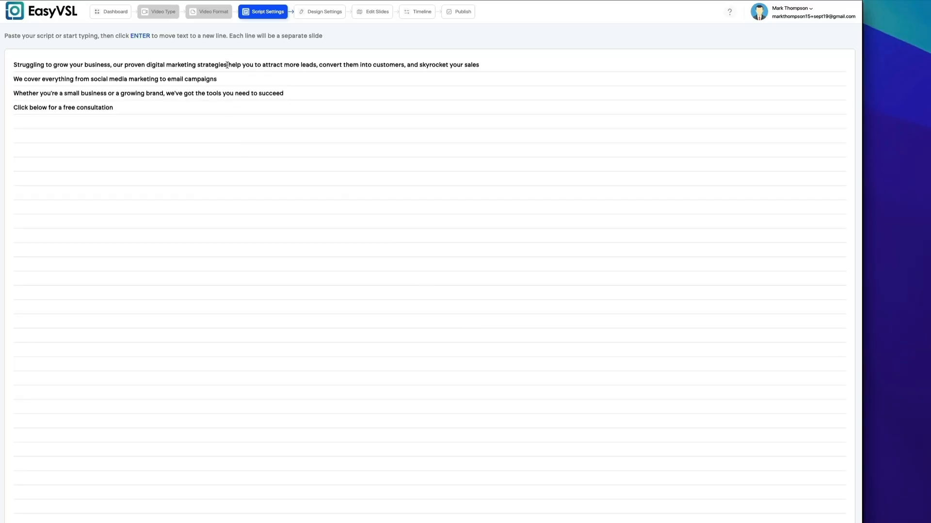
- End the script's first sentence with "business?" and start a new line with a capitalized "Our proven digital marketing strategies"
click(112, 64)
key(BackSpace)
text(?)
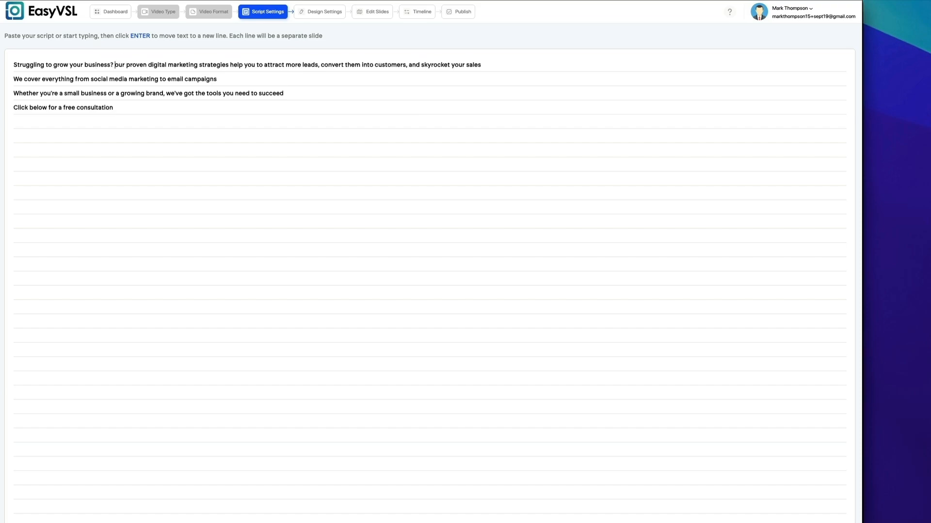
key(Return)
key(Delete)
text(O)
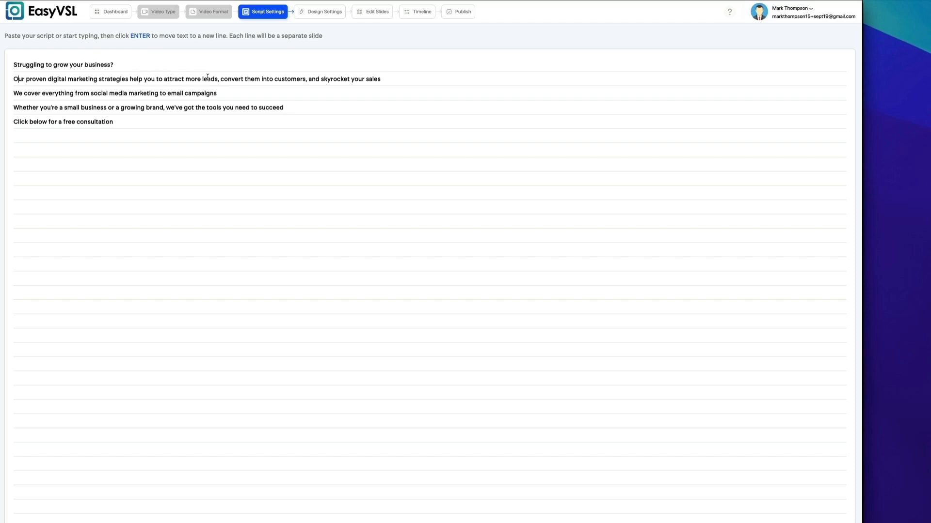
- Break the script lines after "help you", after "customers," and before "we've got the tools you need to succeed"
click(157, 79)
key(Return)
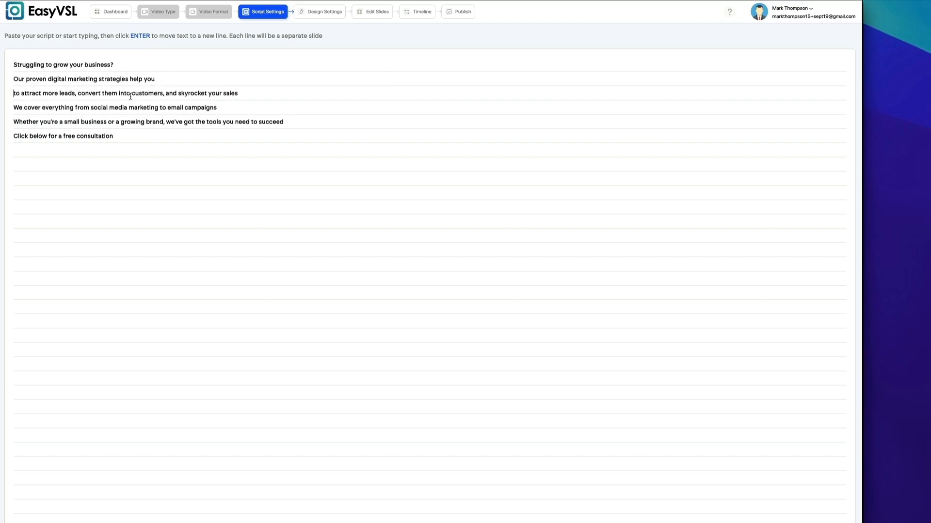
click(165, 94)
key(Return)
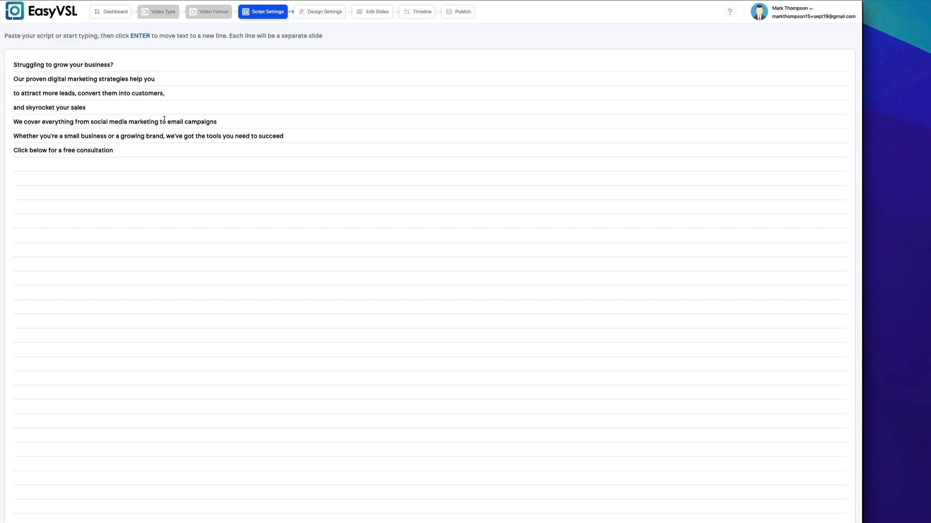
click(167, 136)
key(Return)
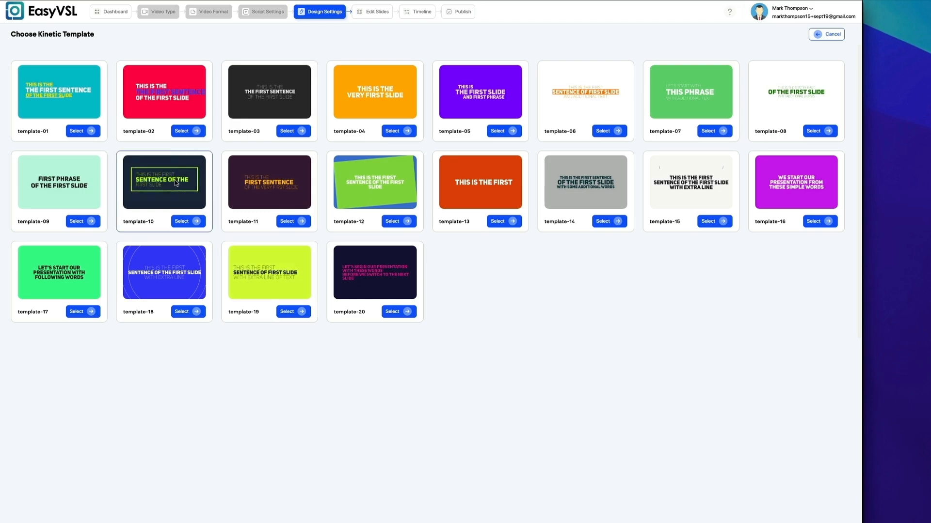
- Apply kinetic template-10 and review how the script is divided into lines on each slide
click(182, 222)
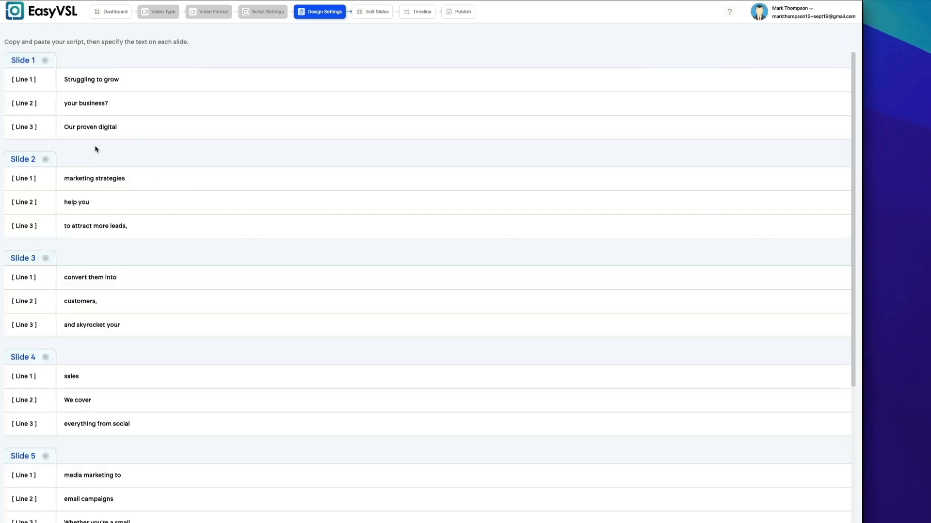
scroll(85, 220, down, 4)
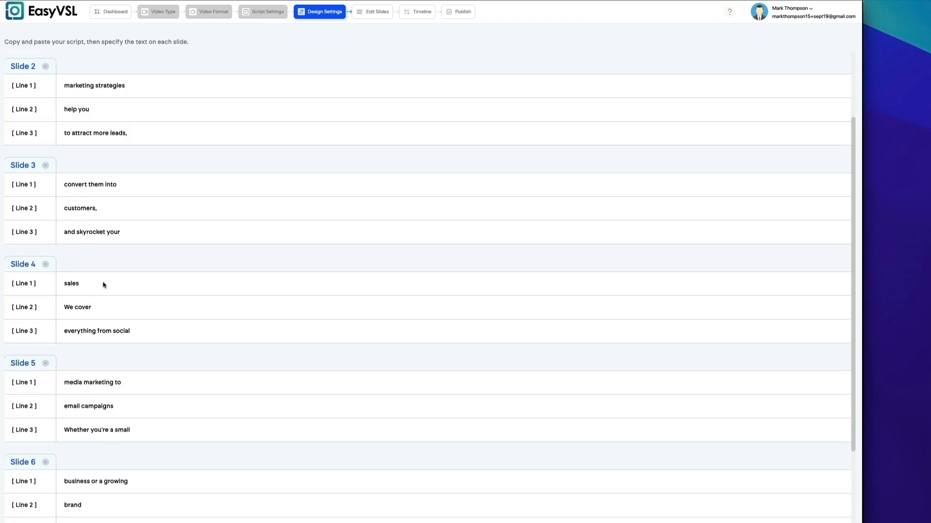
scroll(734, 495, up, 4)
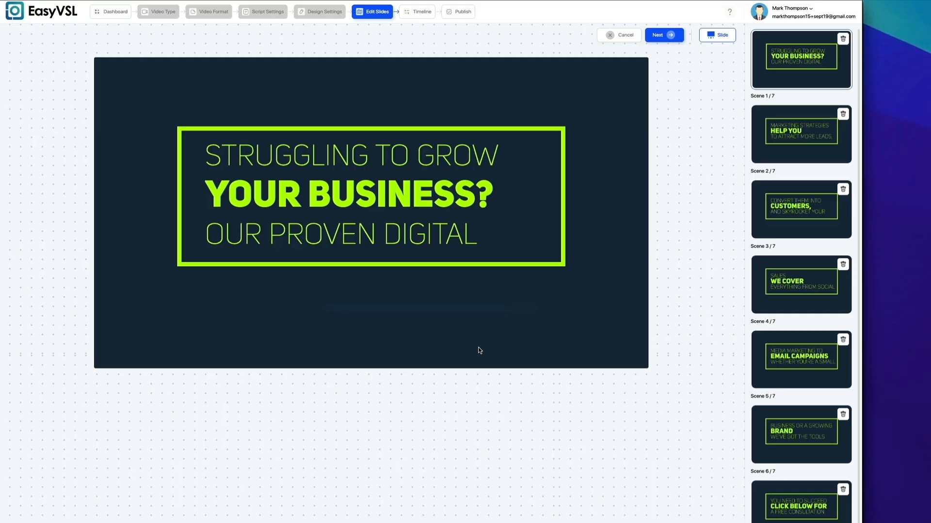
- Preview scenes 2 to 5 of the kinetic video, then play it back in the timeline
click(805, 148)
click(811, 216)
click(815, 277)
click(815, 345)
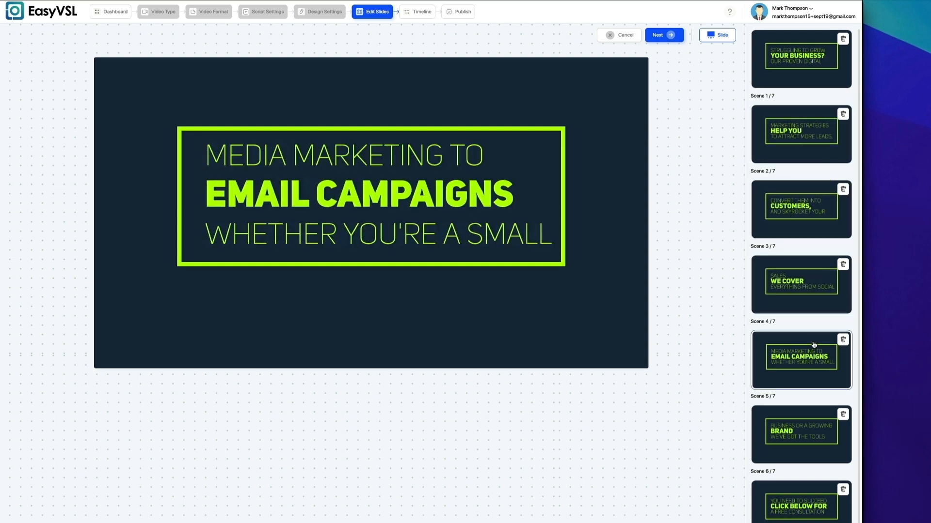
click(668, 39)
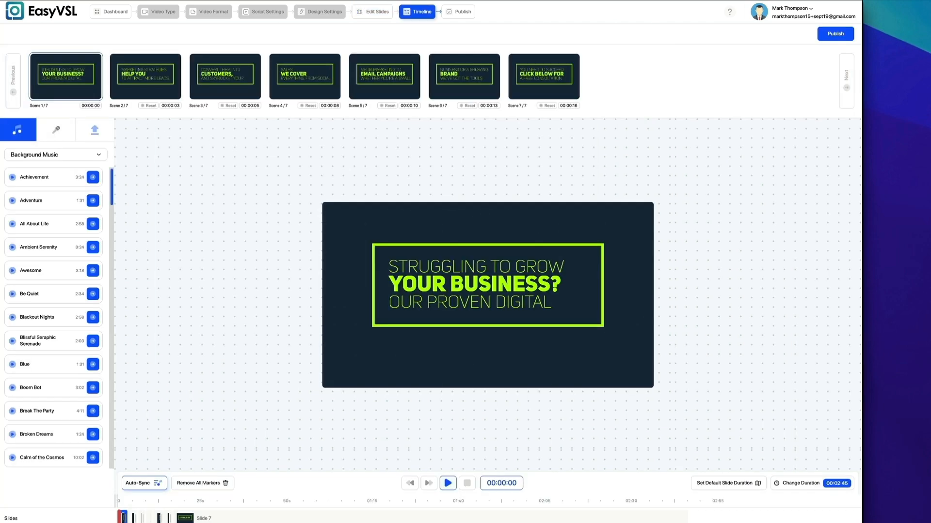
click(447, 484)
- Create another video named "Traditional" from the dashboard and set its type to Classic VSL
click(125, 12)
click(71, 92)
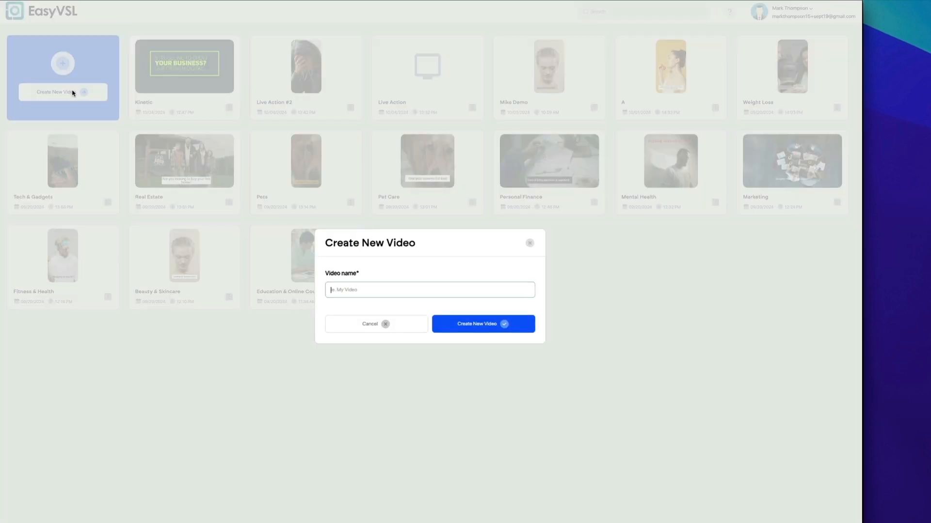
text(Traditional)
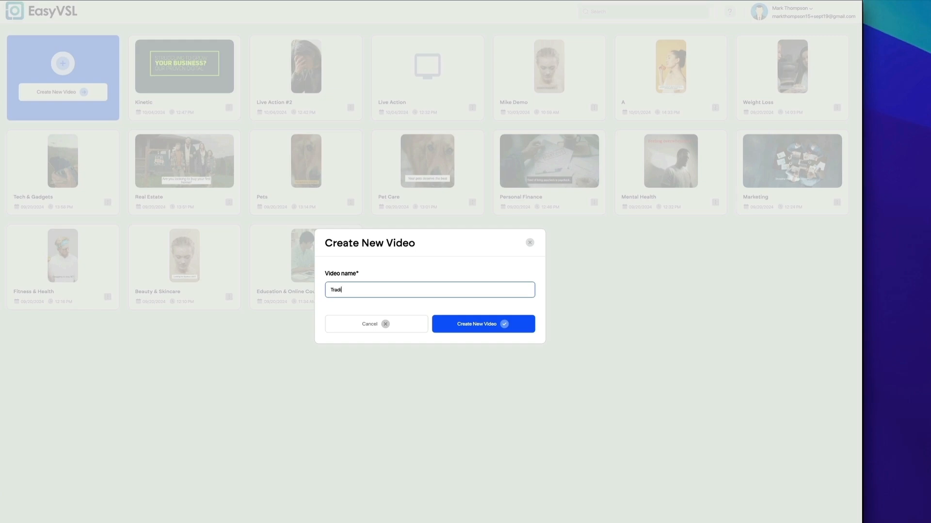
click(466, 325)
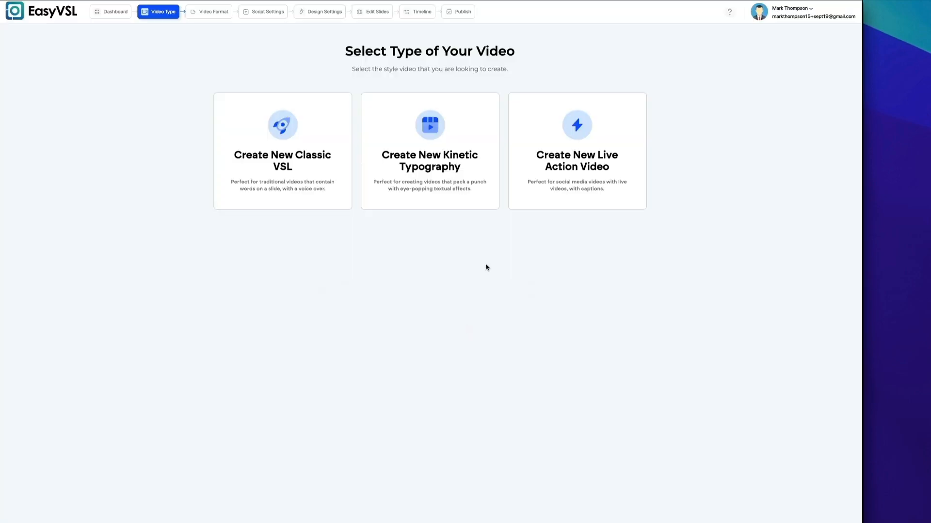
click(287, 210)
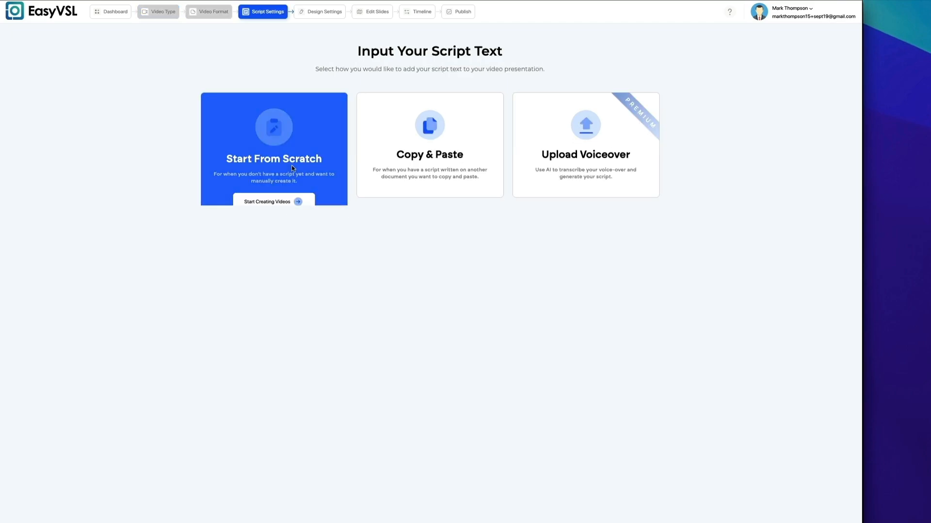
- Upload the home-buying voiceover file and start transcribing its speech into script text
click(579, 201)
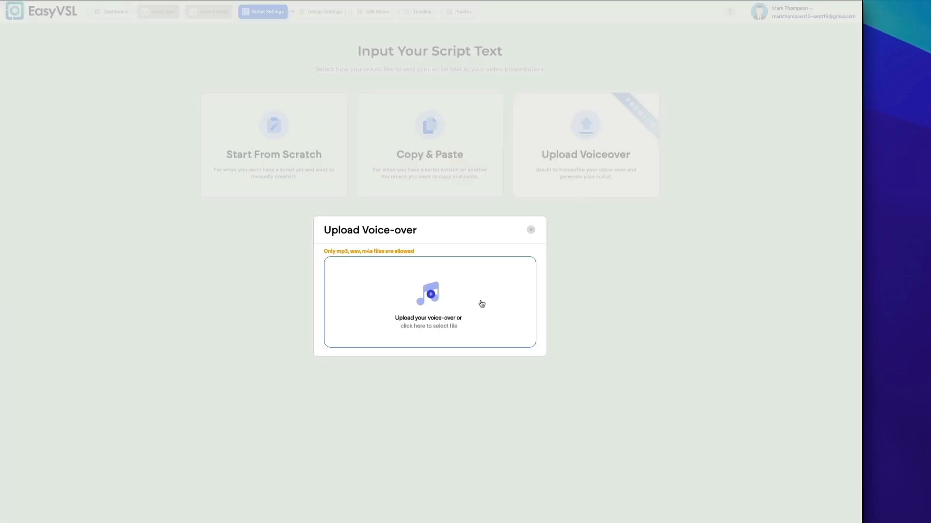
click(470, 304)
scroll(541, 306, down, 4)
double_click(525, 310)
click(472, 310)
click(468, 325)
click(468, 355)
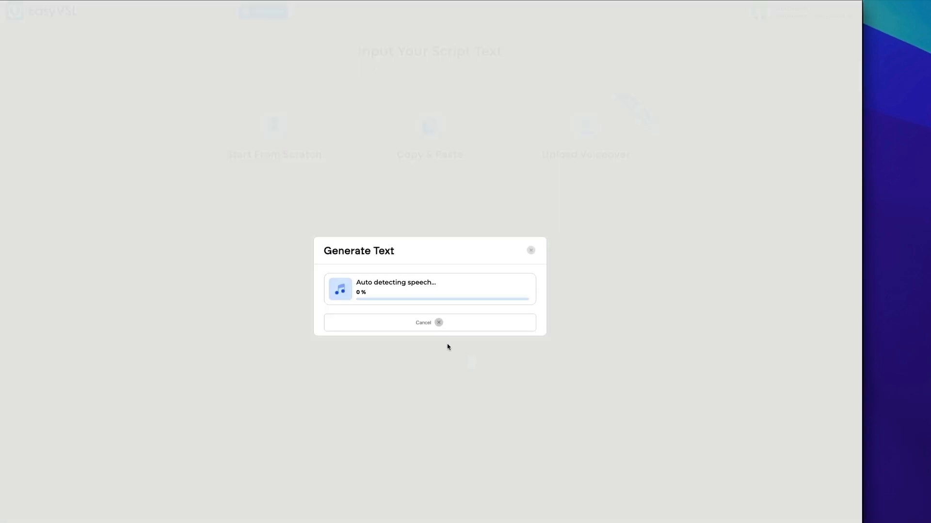
- Accept the generated script and start a new line after "Are you looking to buy your first home?"
click(451, 329)
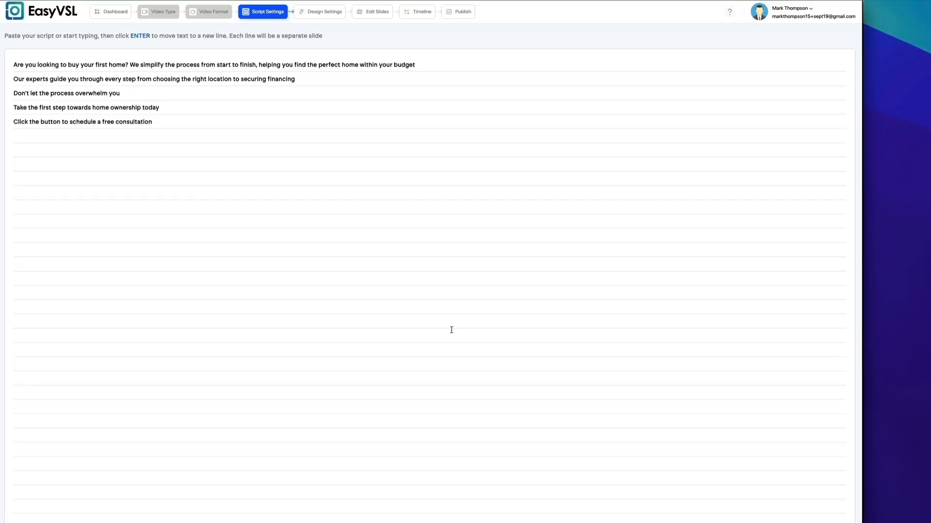
click(130, 65)
key(Return)
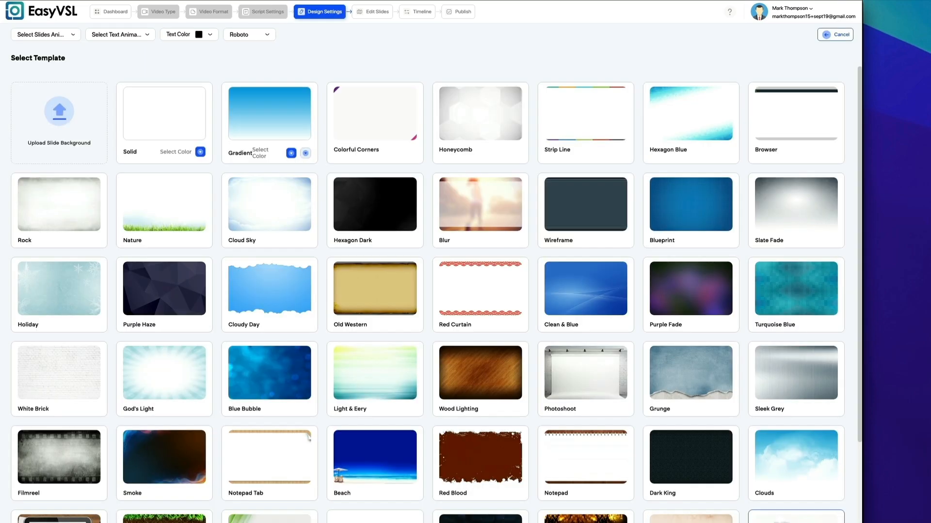
- Browse the slide backgrounds, choose Green Lines and accept the default slide appearance
scroll(428, 278, down, 2)
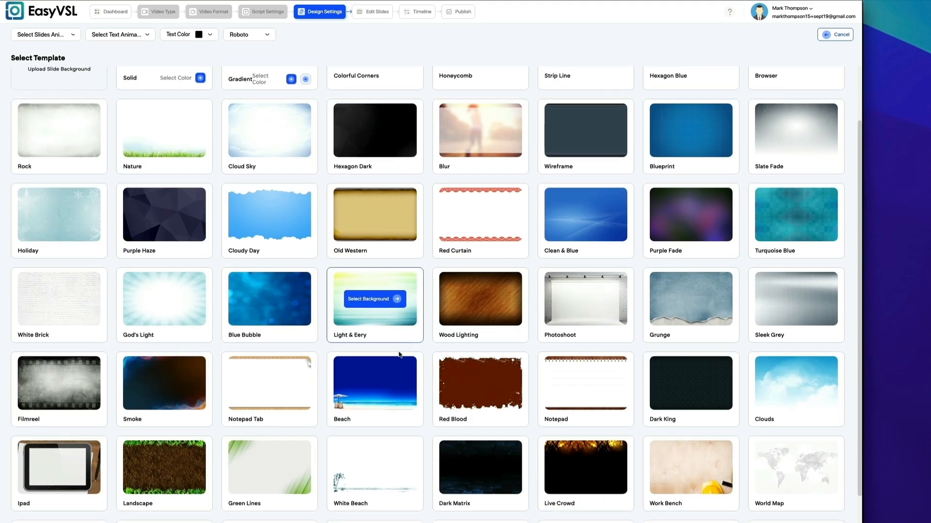
scroll(379, 325, down, 4)
scroll(163, 258, up, 6)
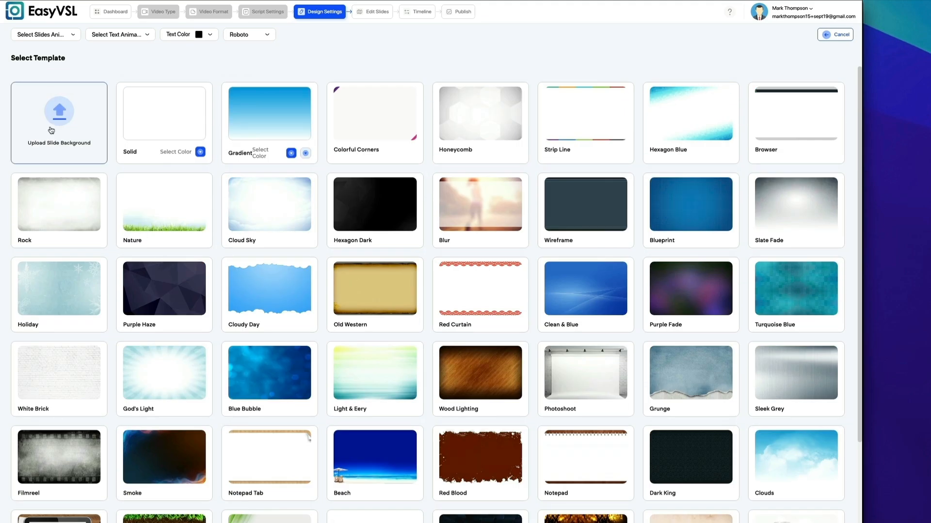
mouse_move(275, 131)
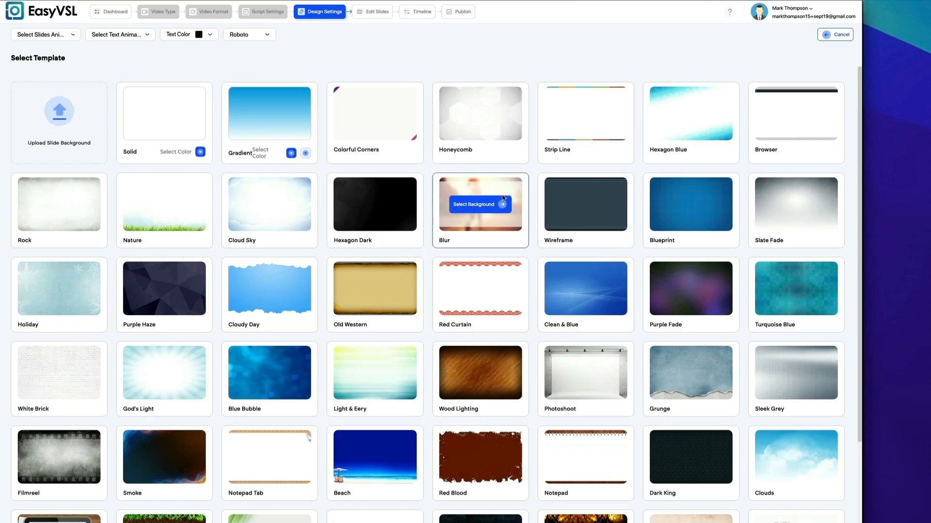
scroll(485, 204, down, 4)
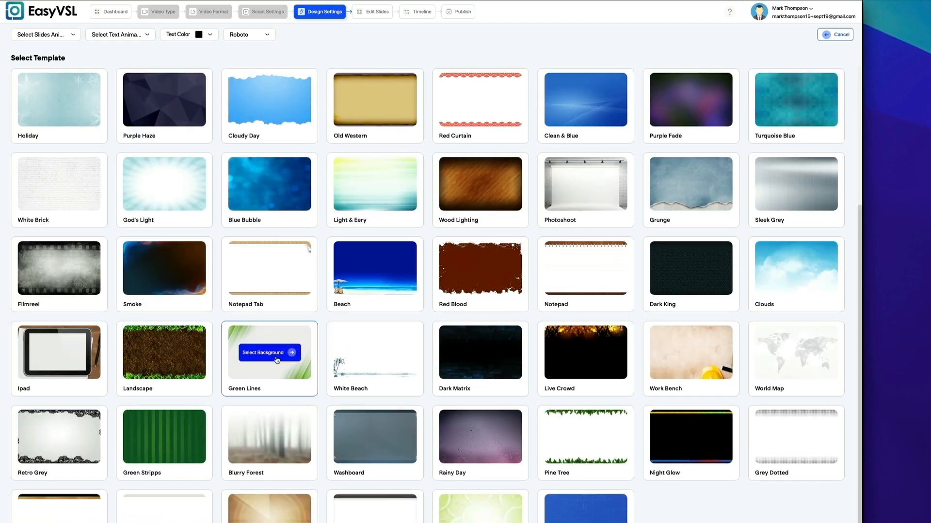
click(276, 359)
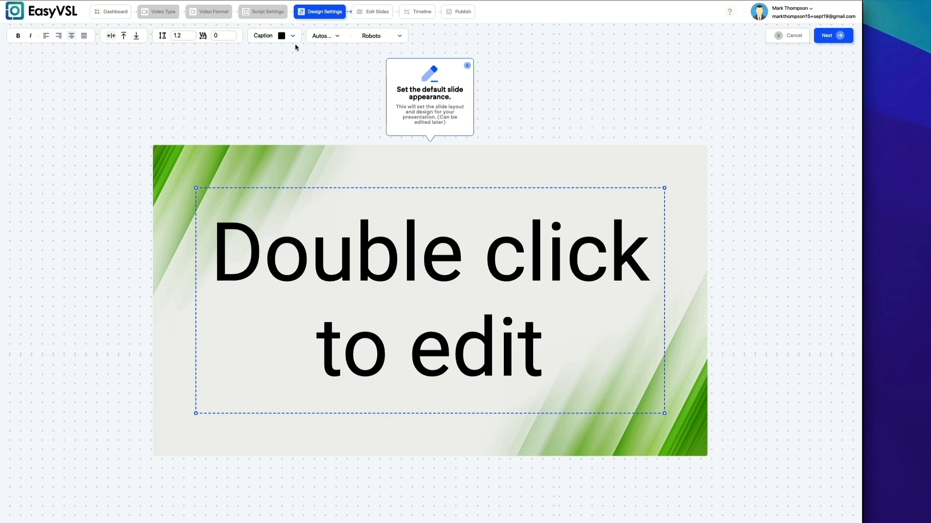
click(831, 34)
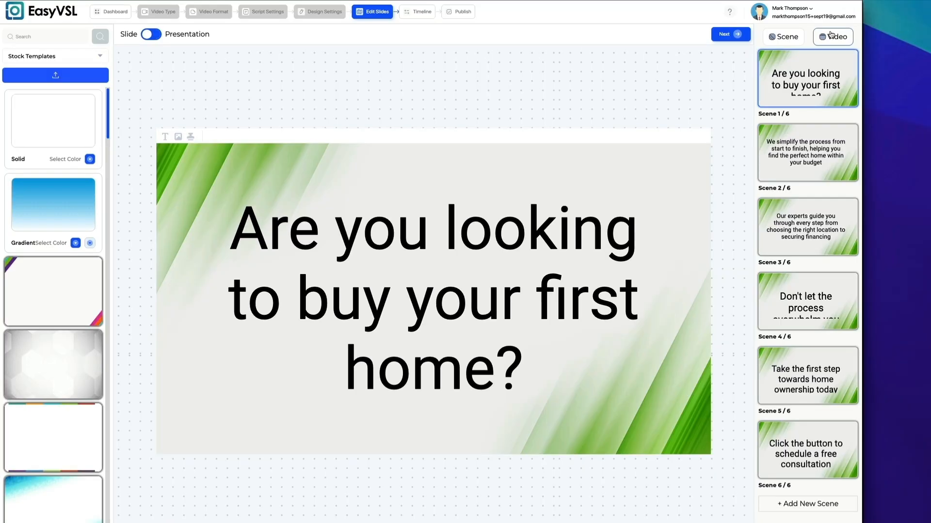
- Look through scenes 2 to 6 to check the text layout on each slide
click(819, 155)
click(819, 234)
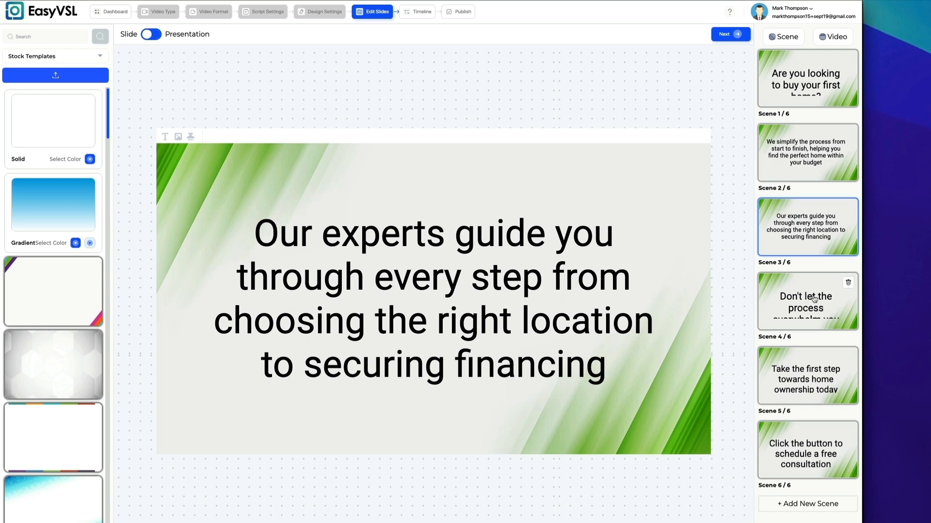
click(813, 299)
click(814, 357)
click(814, 445)
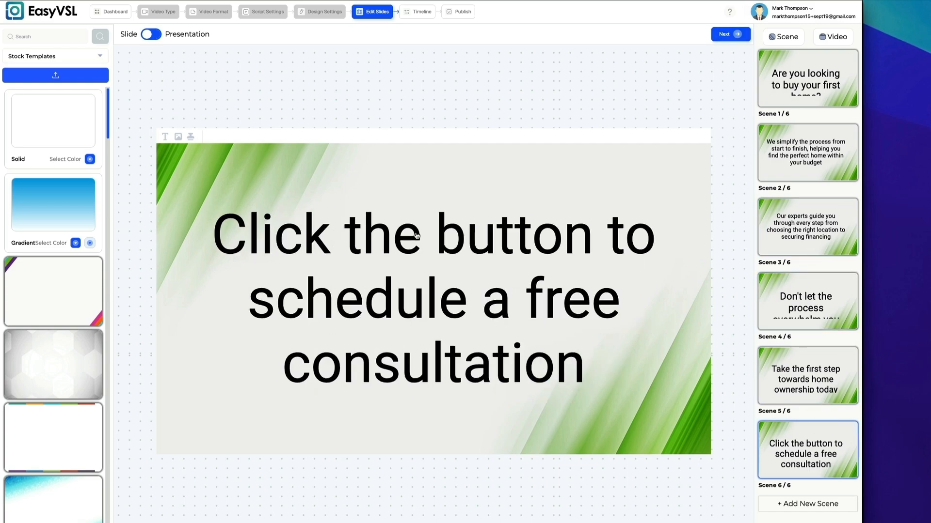
- Select the text on scene 6 and browse the Characters category of the media library
click(431, 235)
click(44, 55)
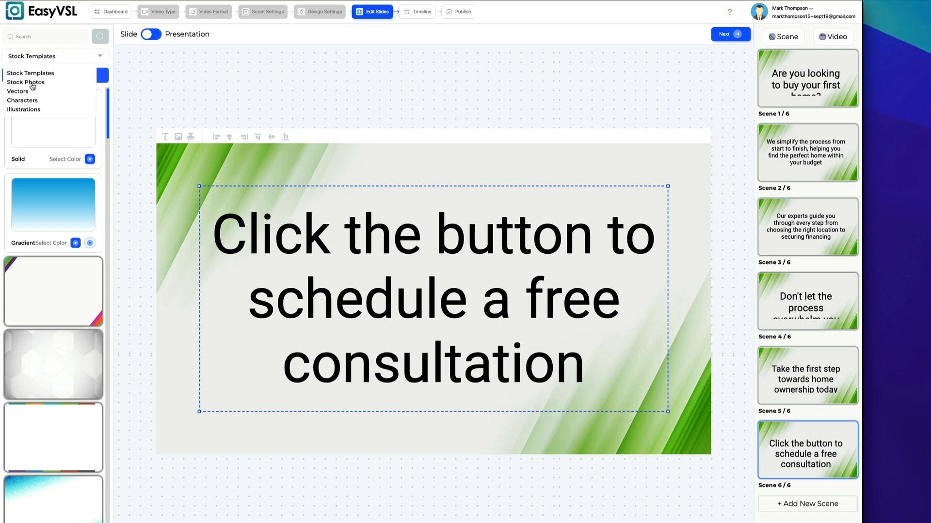
click(27, 101)
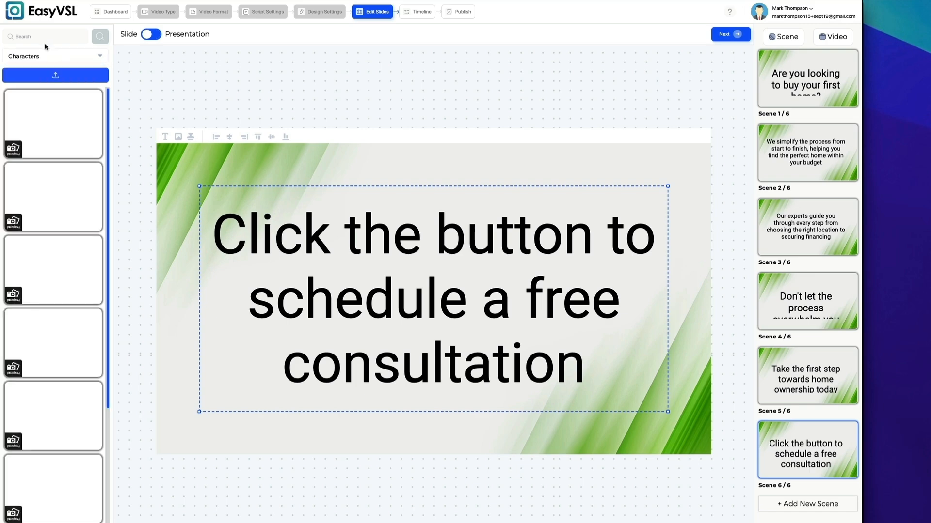
scroll(72, 358, down, 3)
scroll(71, 358, up, 3)
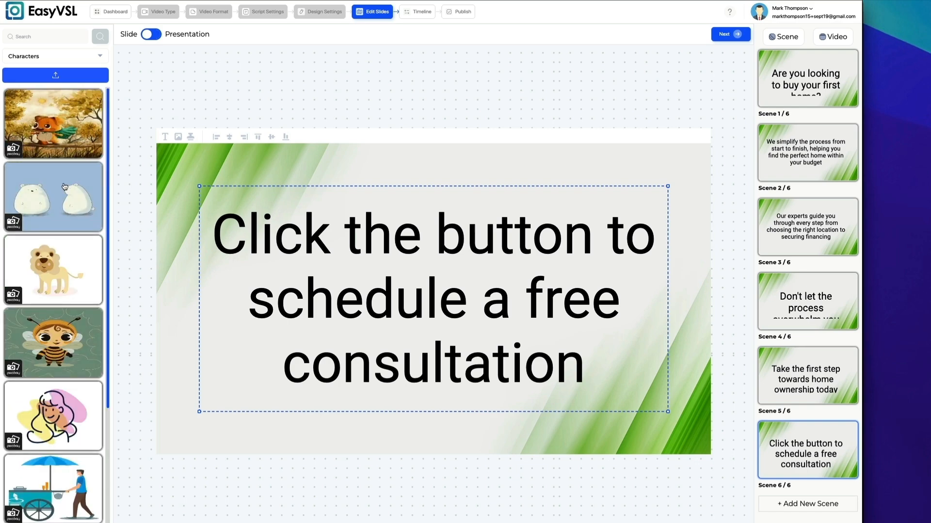
- Search the Stock Photos category of the media library for "birds" and browse the images
click(53, 64)
click(38, 84)
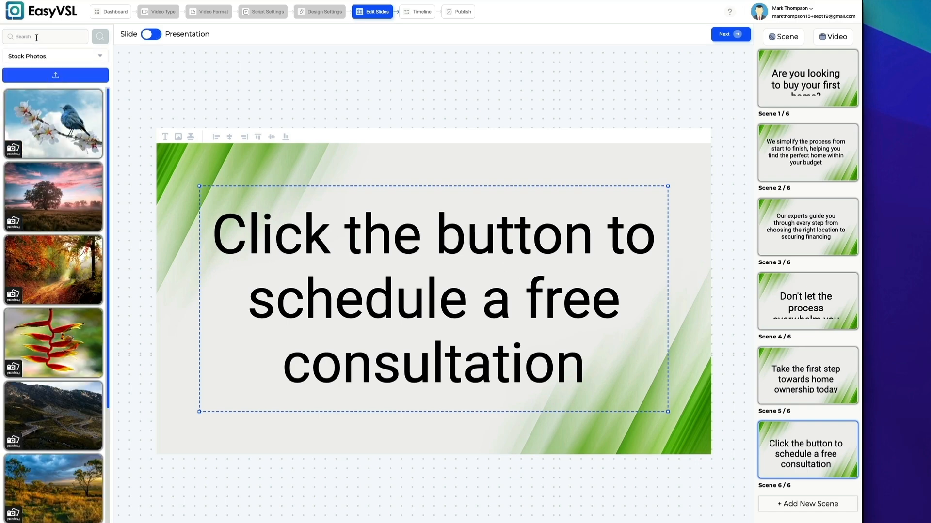
text(birds)
click(107, 40)
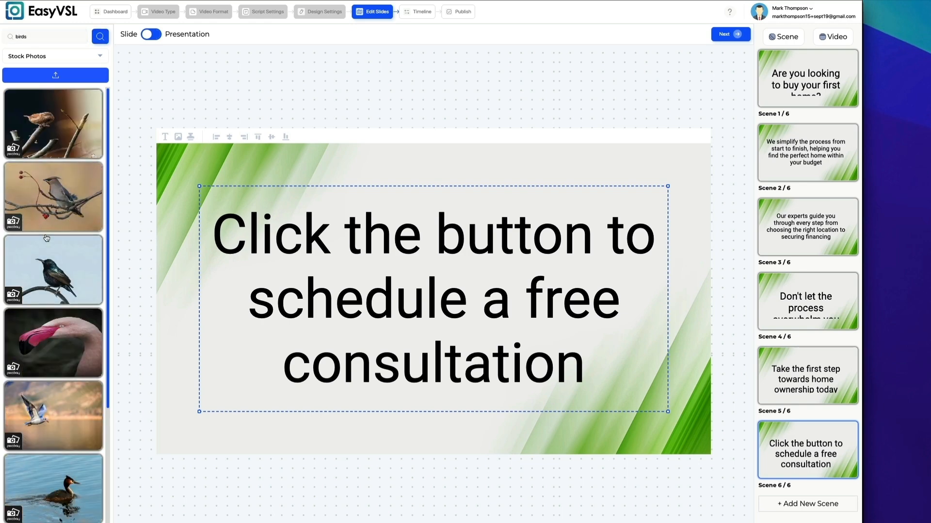
scroll(46, 237, down, 5)
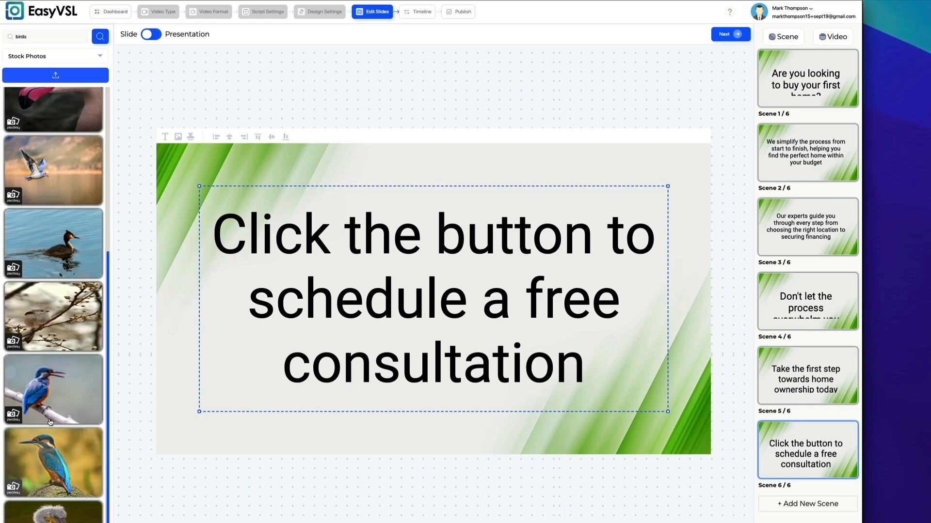
scroll(48, 432, up, 3)
- Switch the media library to Illustrations and search it for "birds"
click(53, 55)
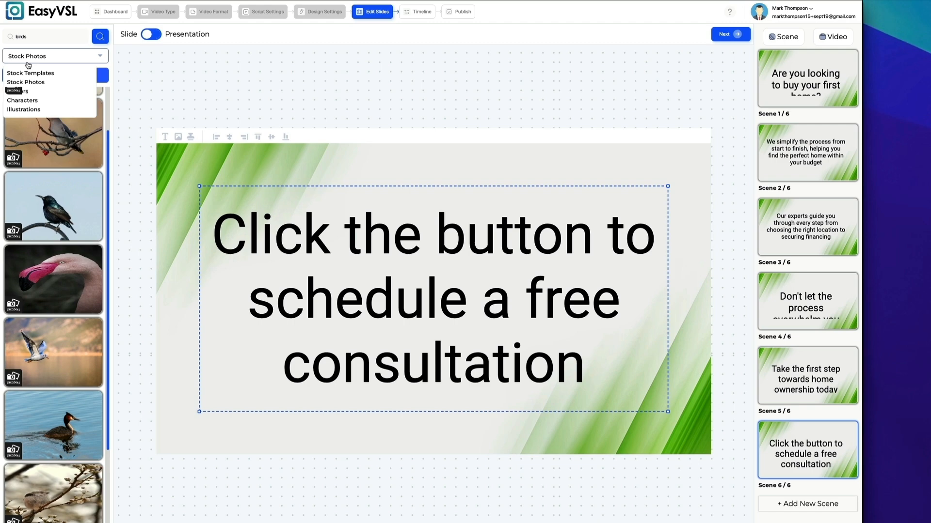
click(36, 109)
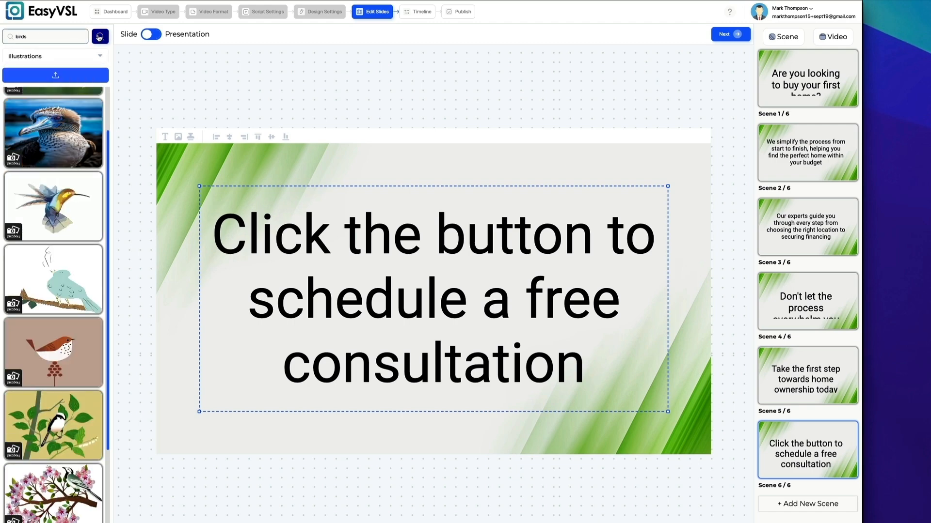
click(99, 37)
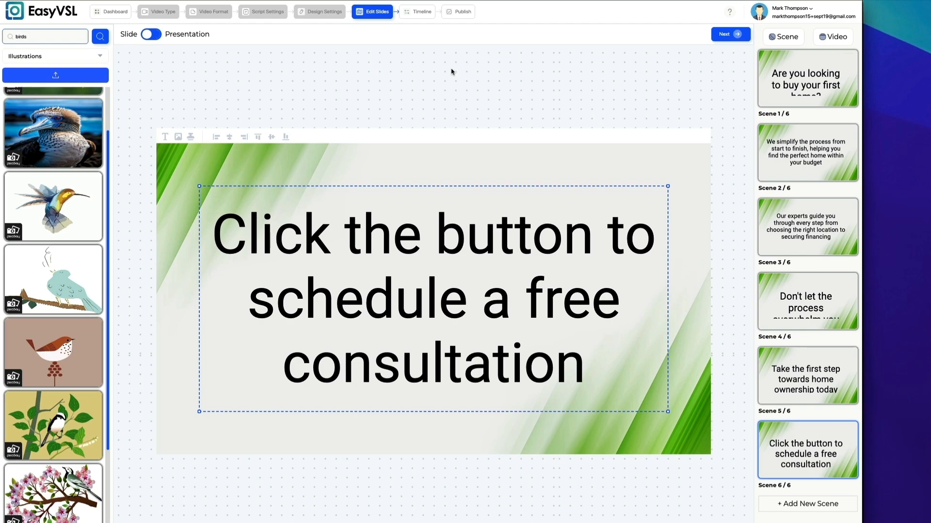
- Upload Live Action #2.mp4 from the Desktop as a new video scene after scene 6
click(832, 41)
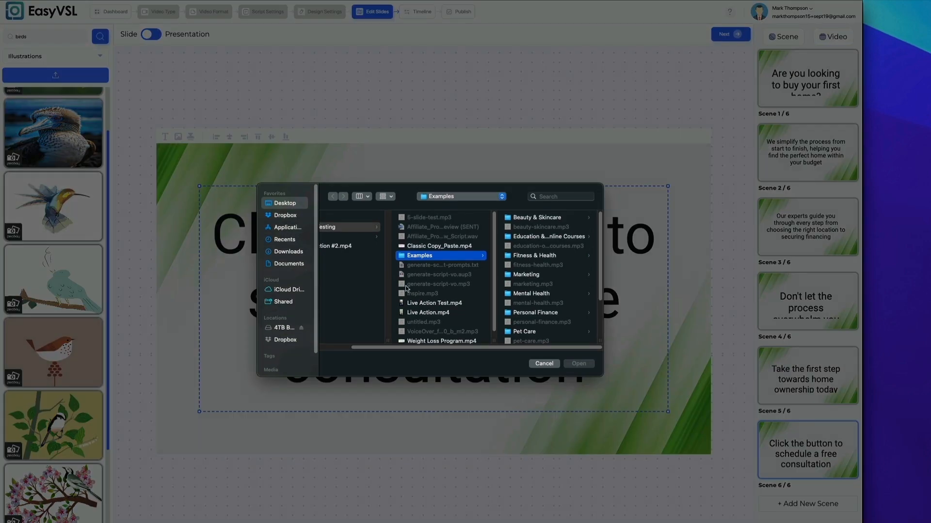
click(346, 246)
click(574, 364)
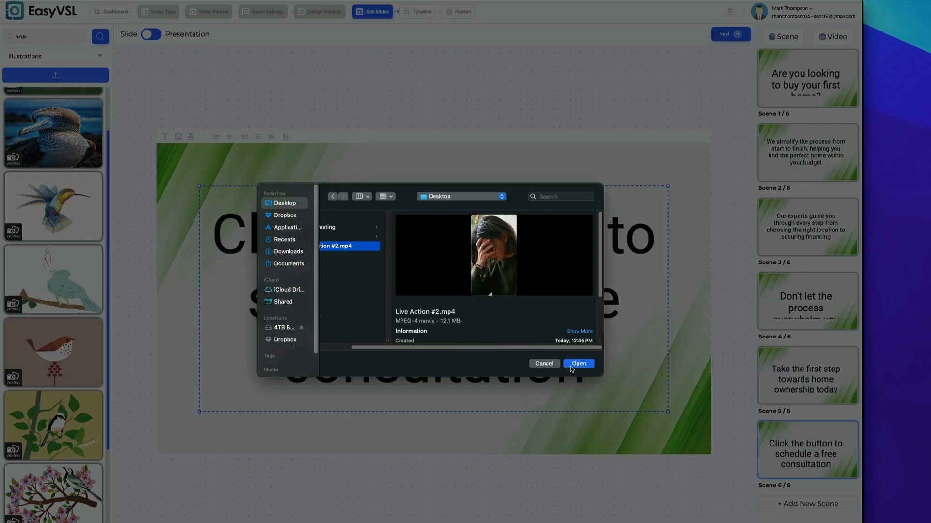
drag(787, 520, 801, 417)
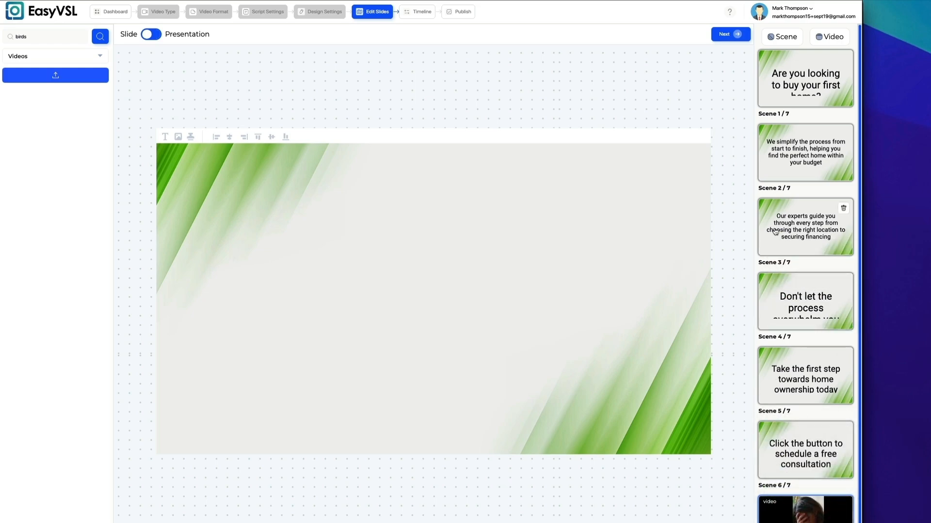
- Select scene 1, proceed from the slide editor to the timeline, and return to the video dashboard
click(789, 105)
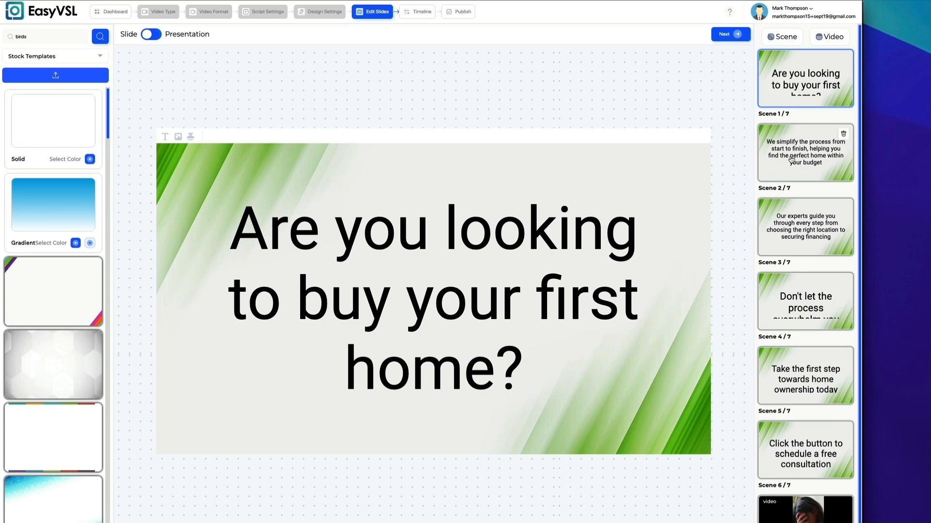
click(722, 36)
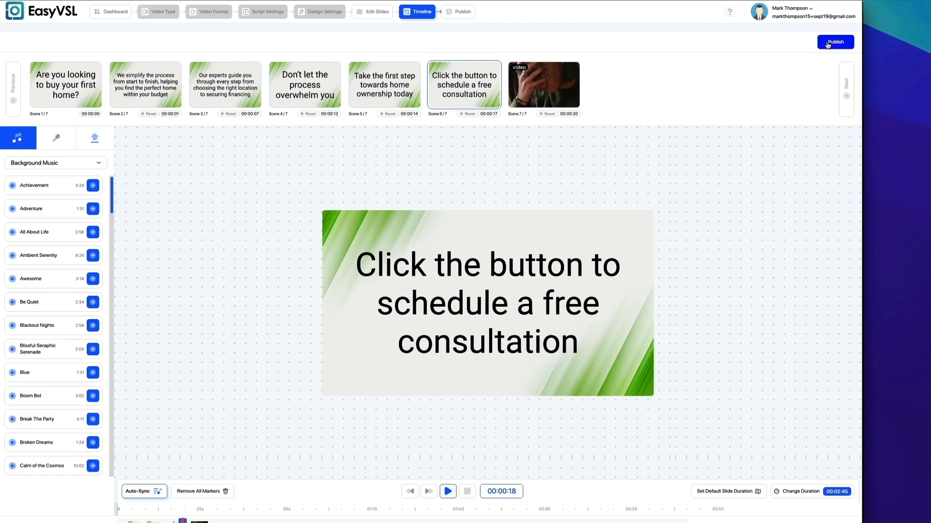
click(117, 12)
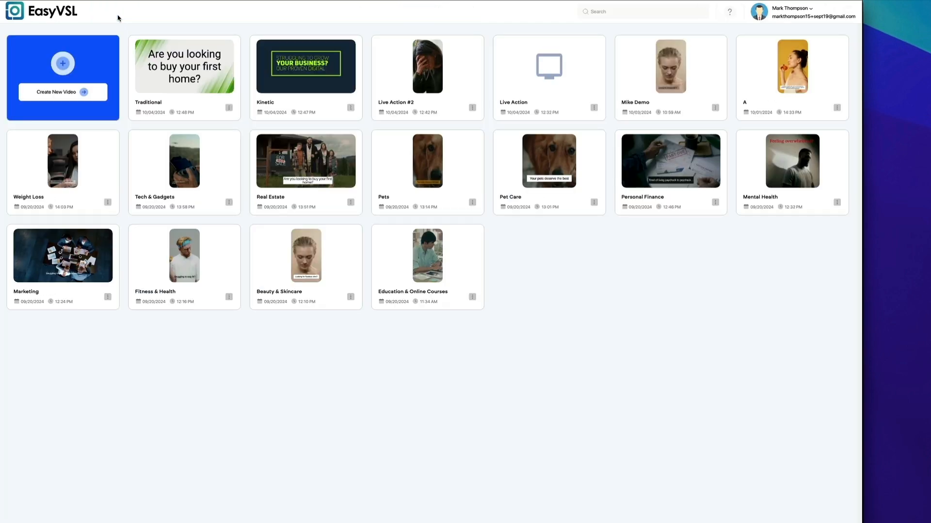